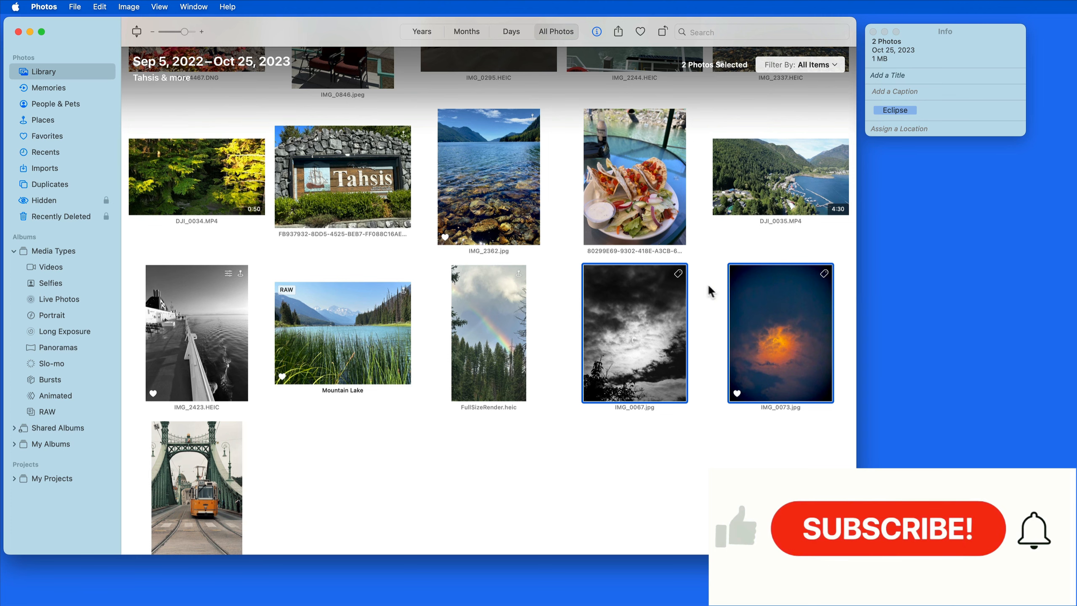
# Select the five RAW photos DSC08330 to DSC08334 and tag them with the keyword National Park
pyautogui.click(681, 503)
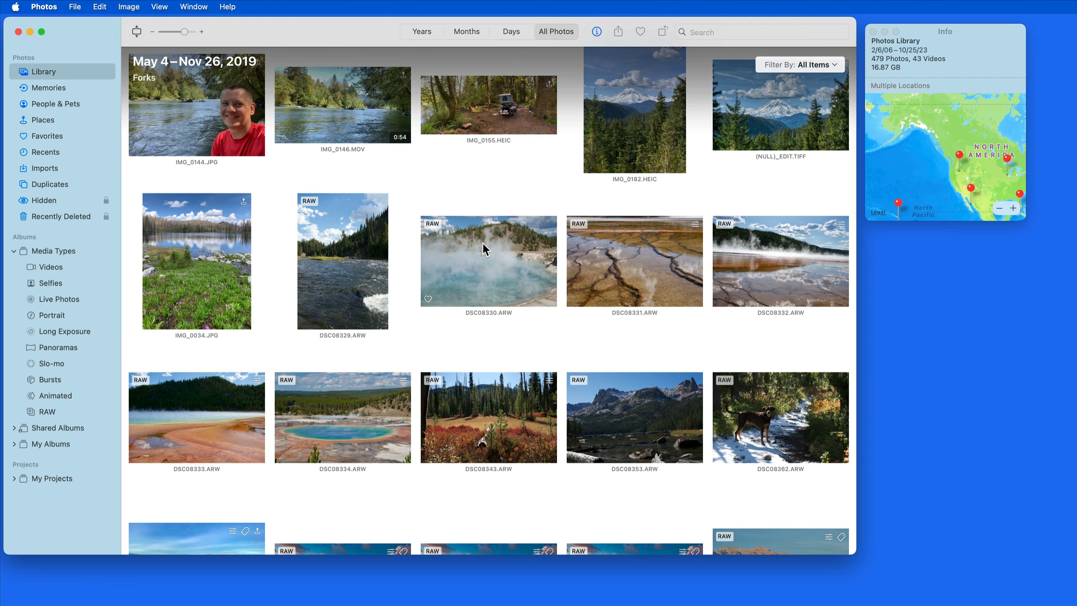
pyautogui.click(482, 243)
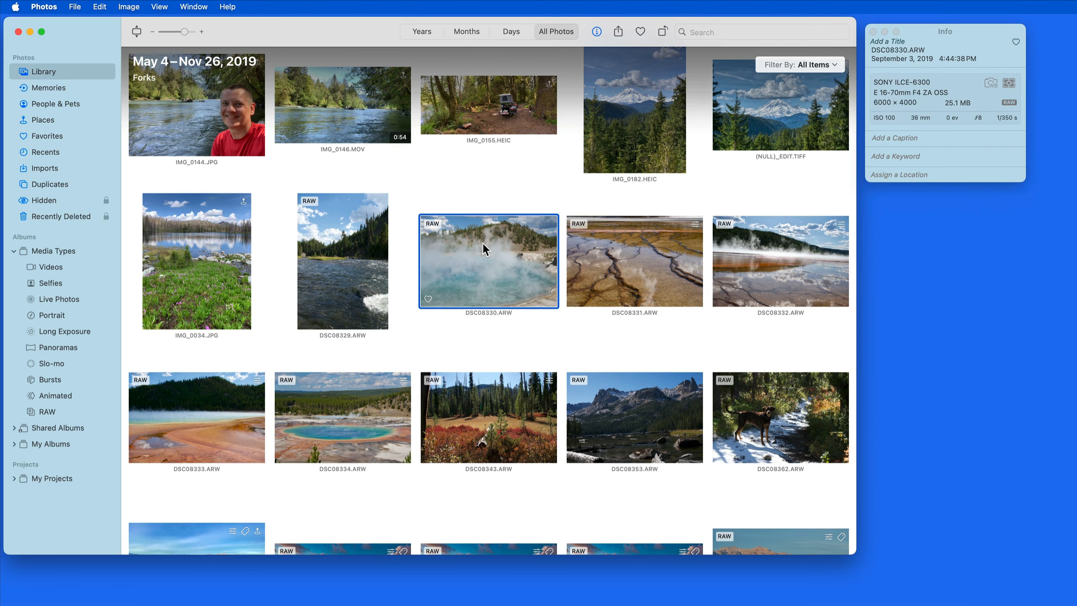
pyautogui.keyDown('shift'); pyautogui.click(345, 419); pyautogui.keyUp('shift')
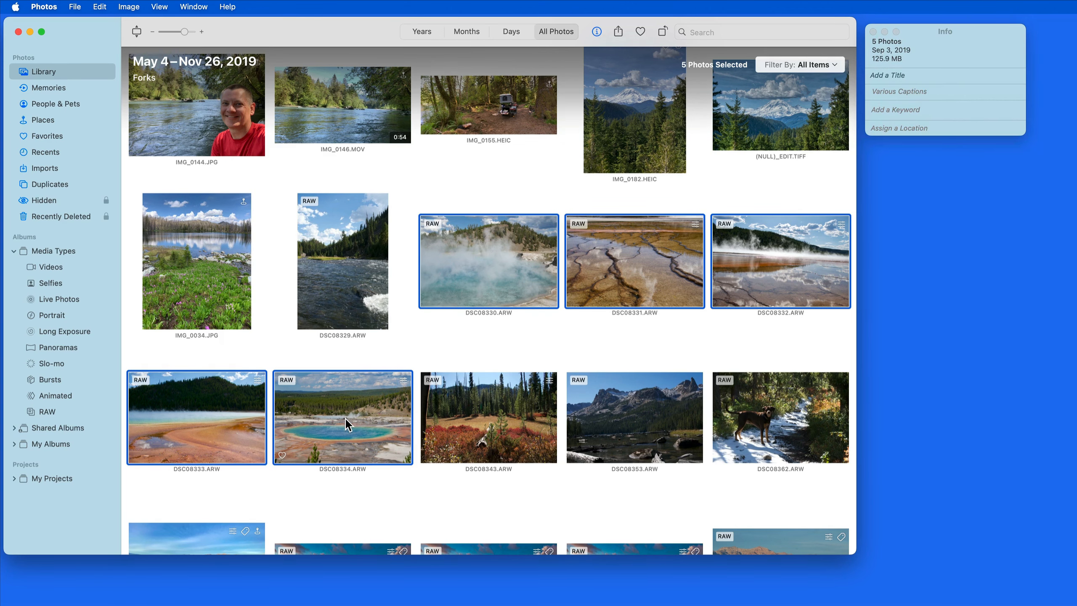
pyautogui.click(885, 111)
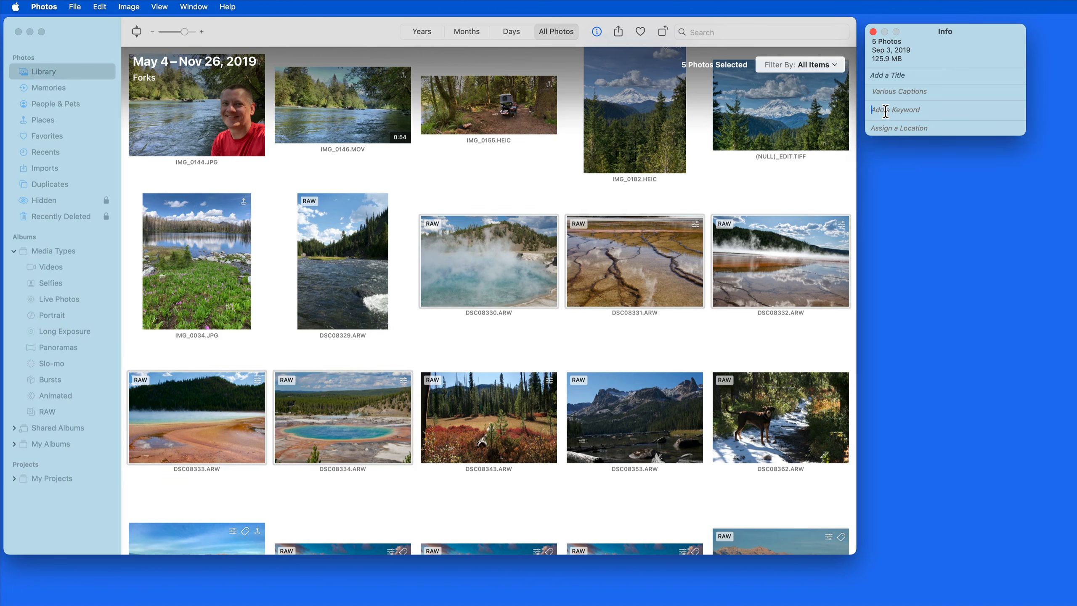
pyautogui.write('National Park')
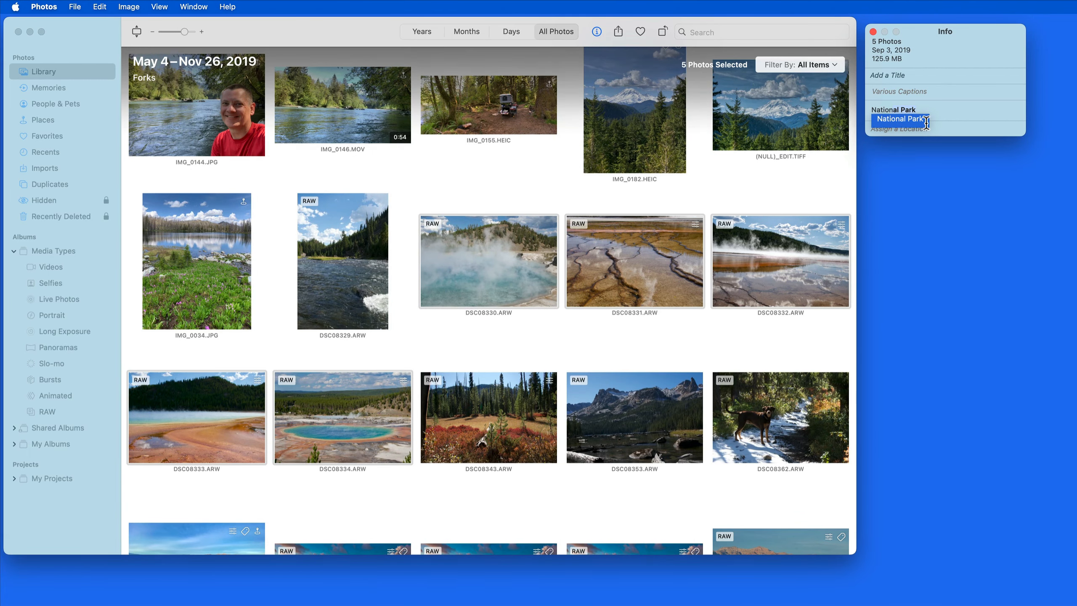
pyautogui.press('Return')
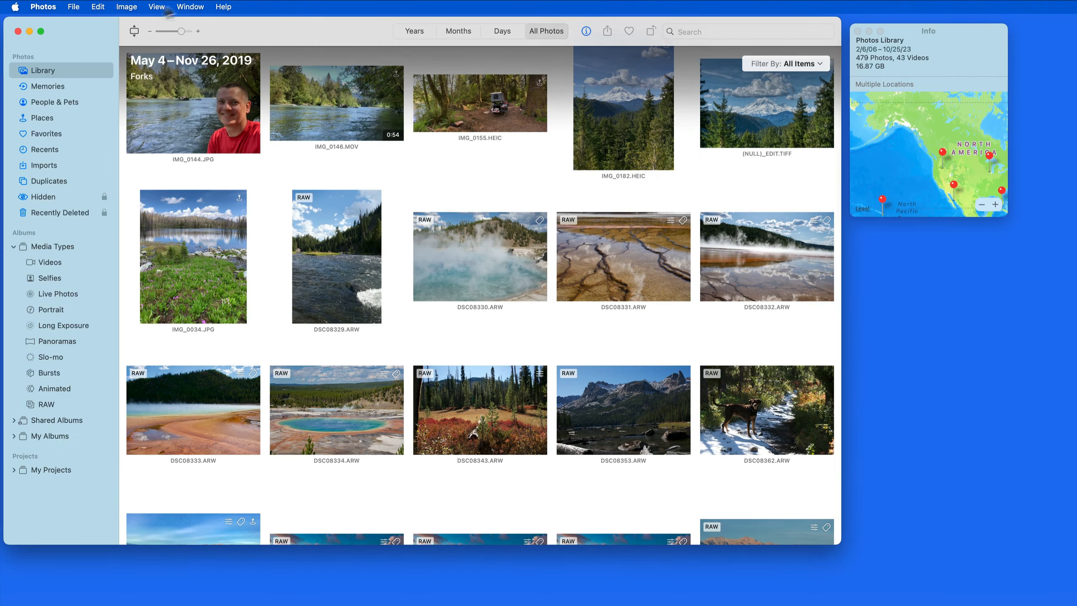
# Open the Keyword Manager window and move it higher on the screen
pyautogui.click(194, 3)
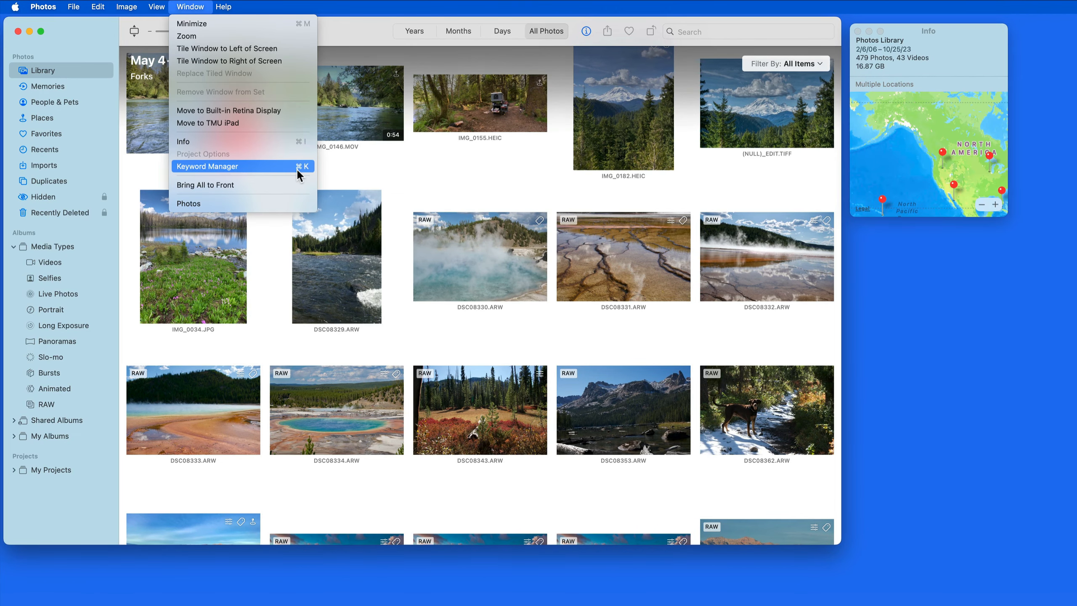
pyautogui.click(285, 166)
pyautogui.press('super+k')
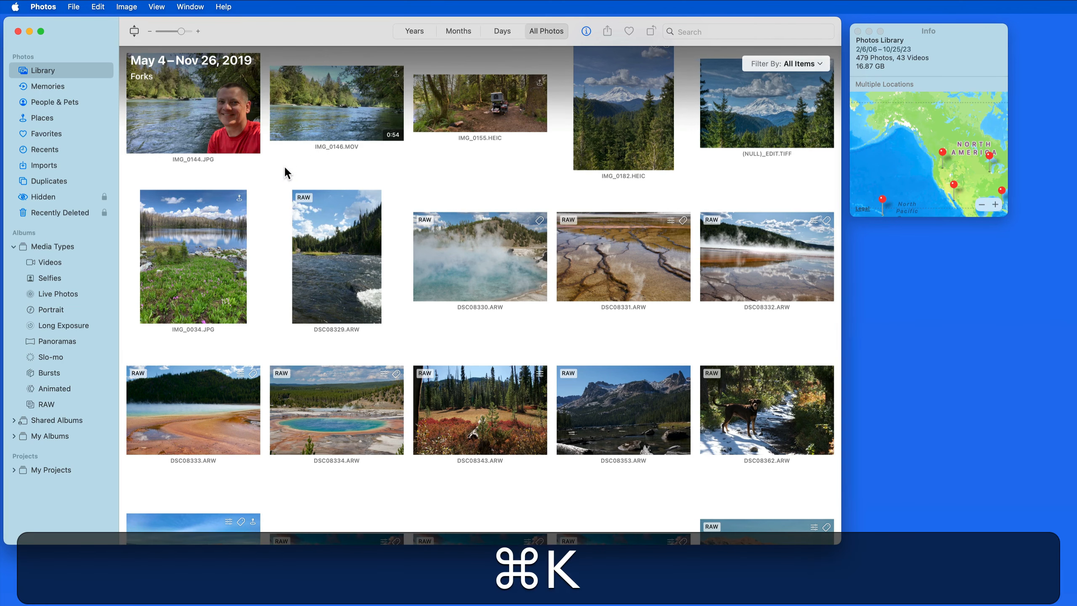
pyautogui.press('super+k')
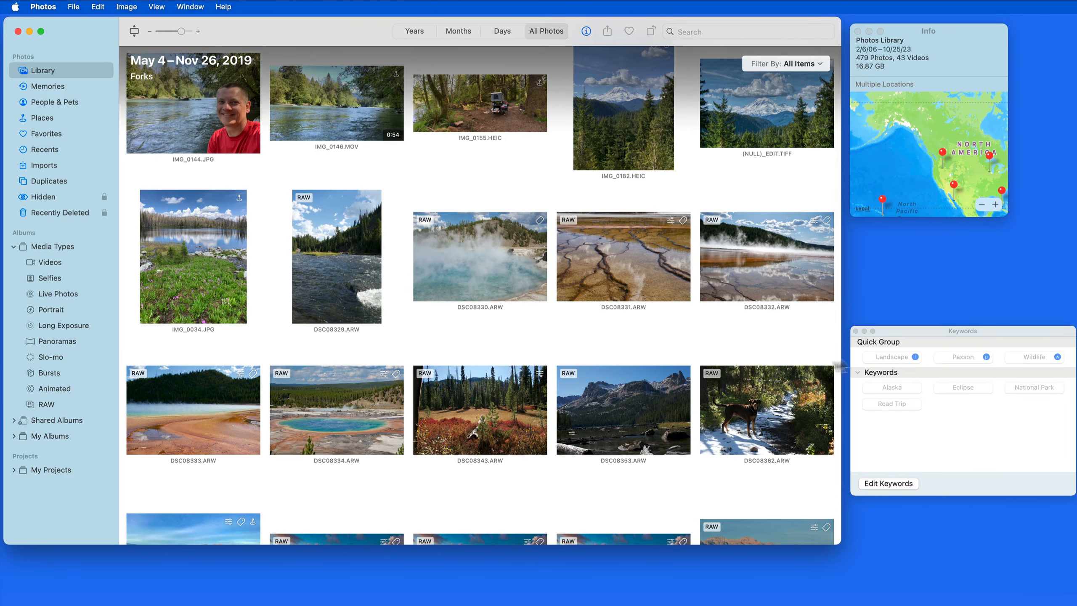
pyautogui.moveTo(913, 337); pyautogui.dragTo(911, 303)
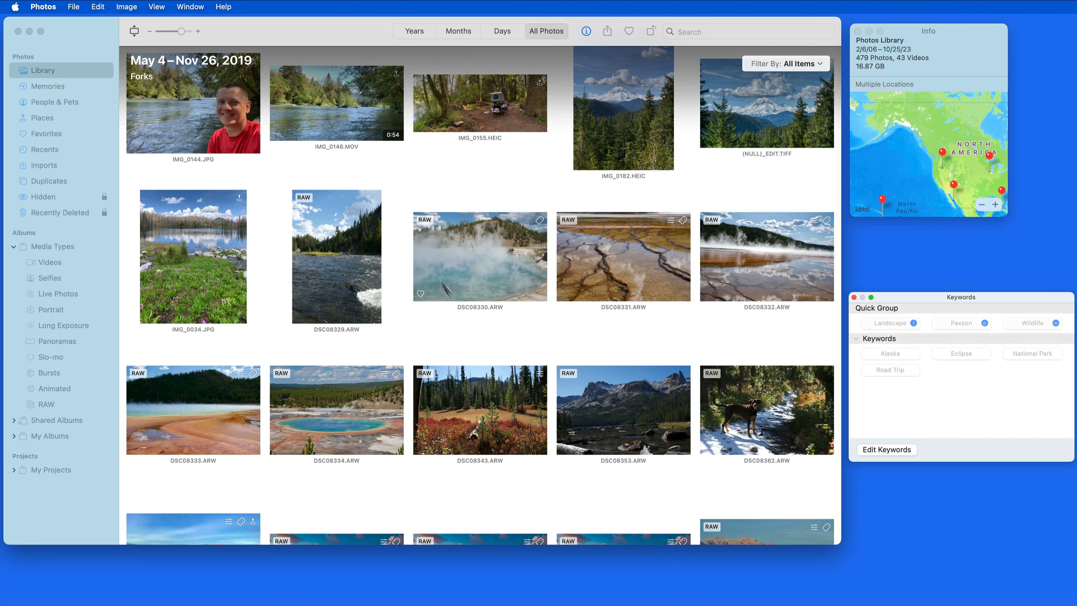
# Create a new keyword named Lake in the keyword list and confirm the dialog
pyautogui.click(456, 269)
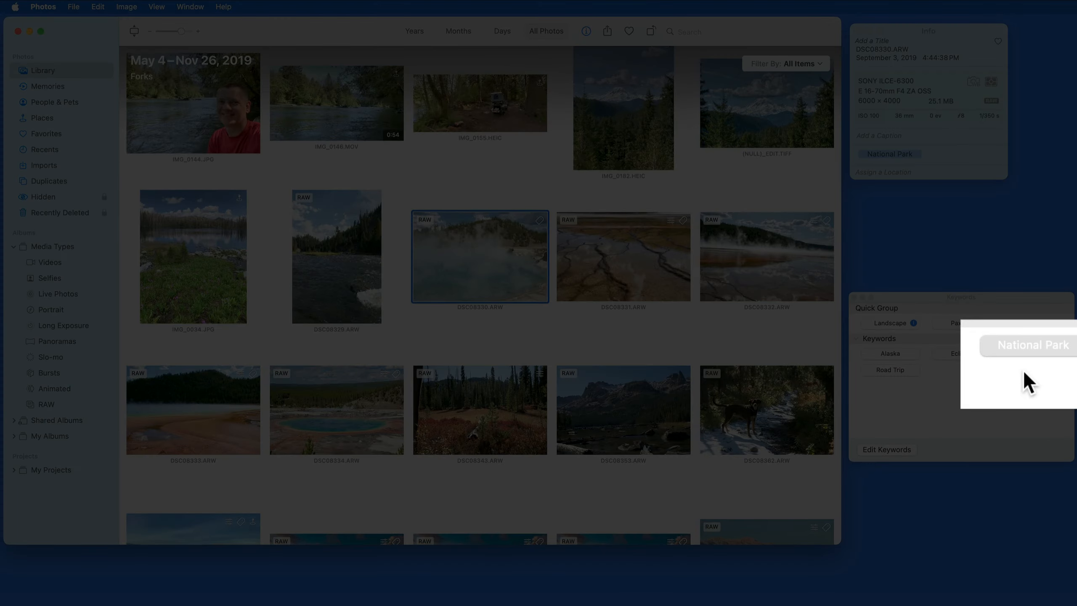
pyautogui.click(1025, 372)
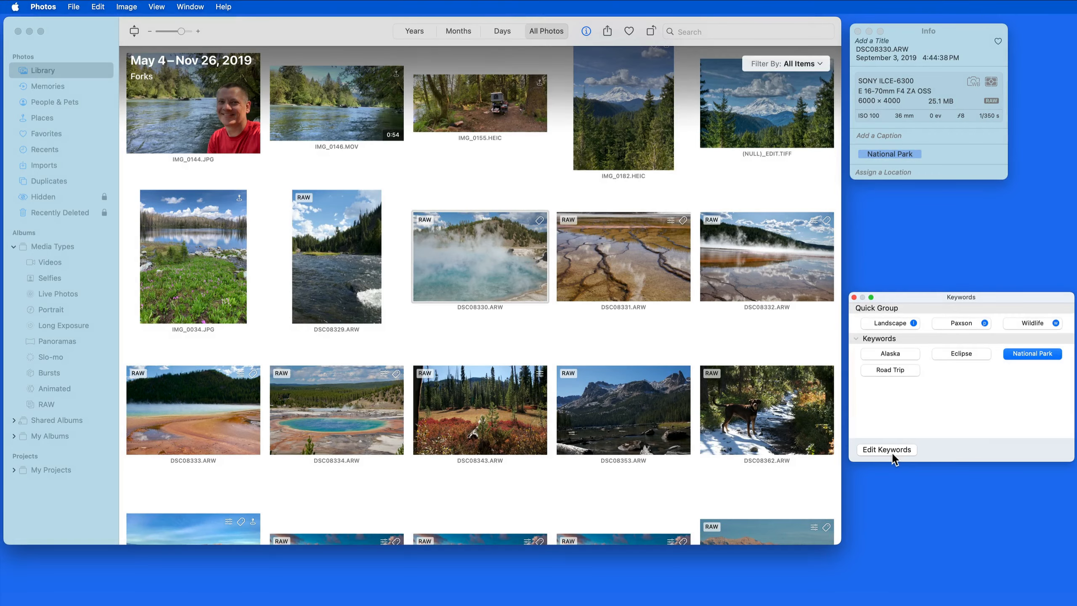
pyautogui.click(892, 453)
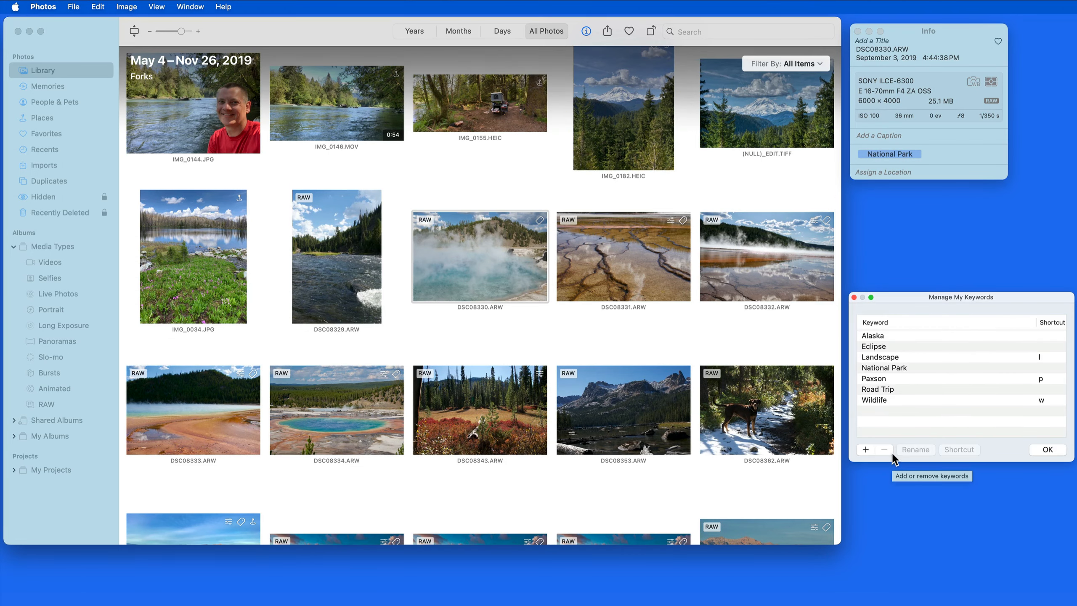
pyautogui.click(866, 451)
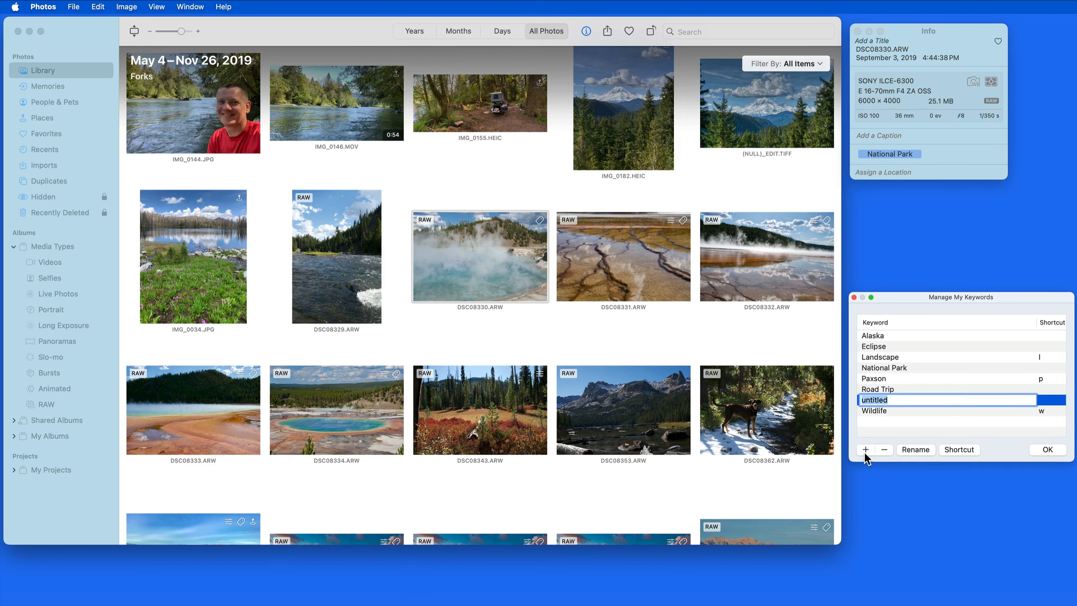
pyautogui.write('Lake')
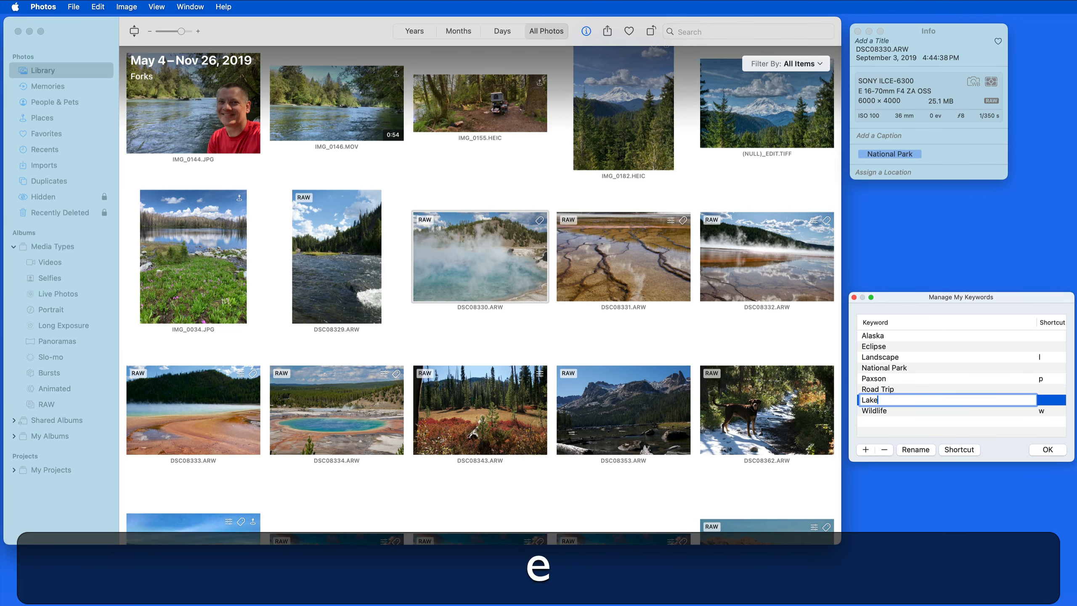
pyautogui.press('Return')
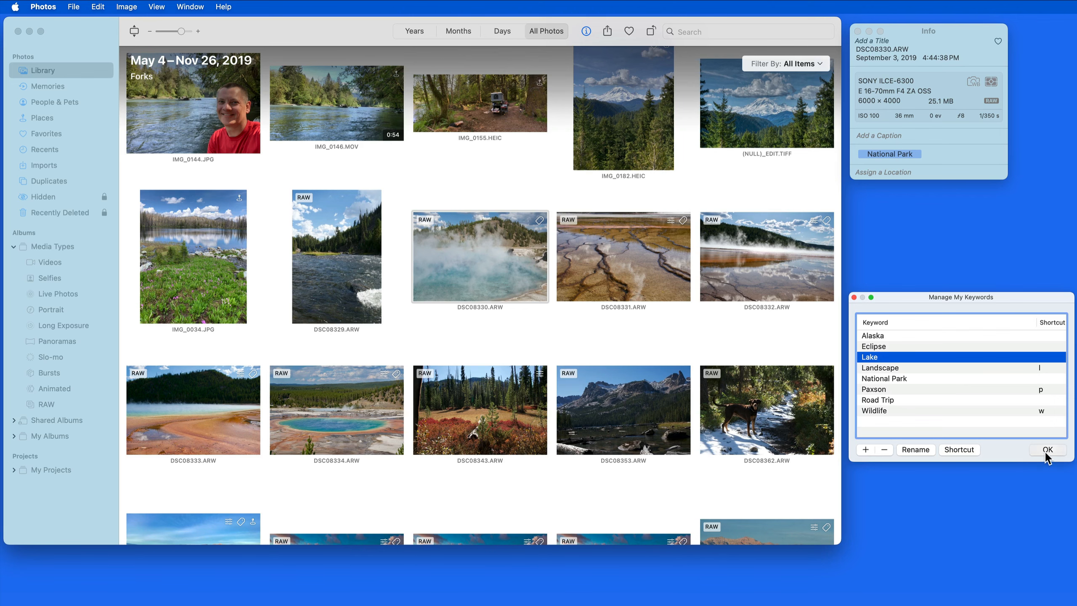
pyautogui.click(1048, 450)
# Tag the lake photos from IMG_3908 to IMG_3930, plus IMG_4044, with the Lake keyword
pyautogui.scroll(-15, 445, 408)
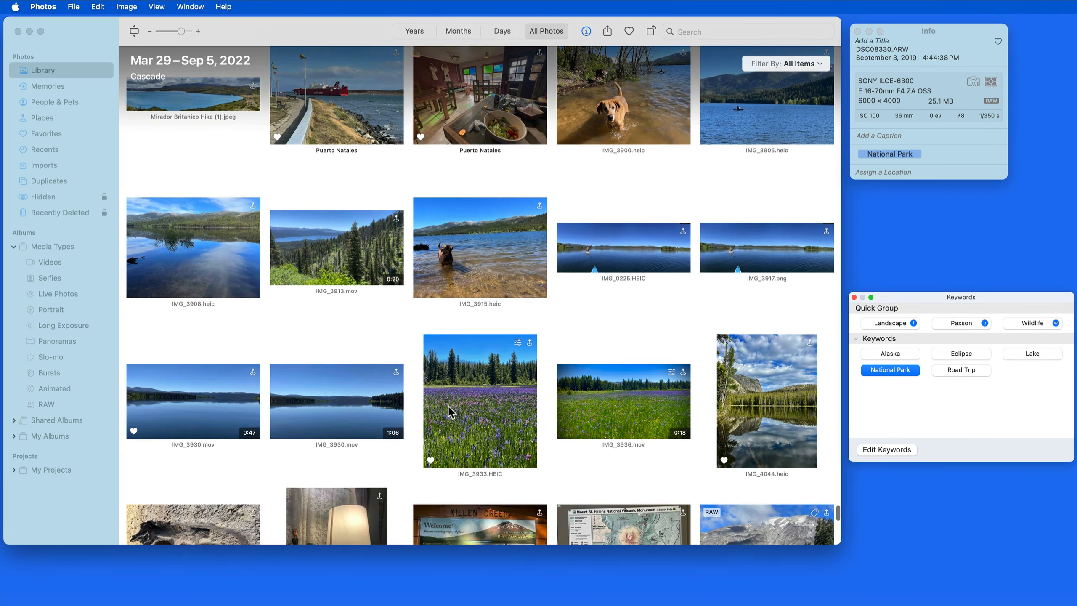
pyautogui.click(178, 257)
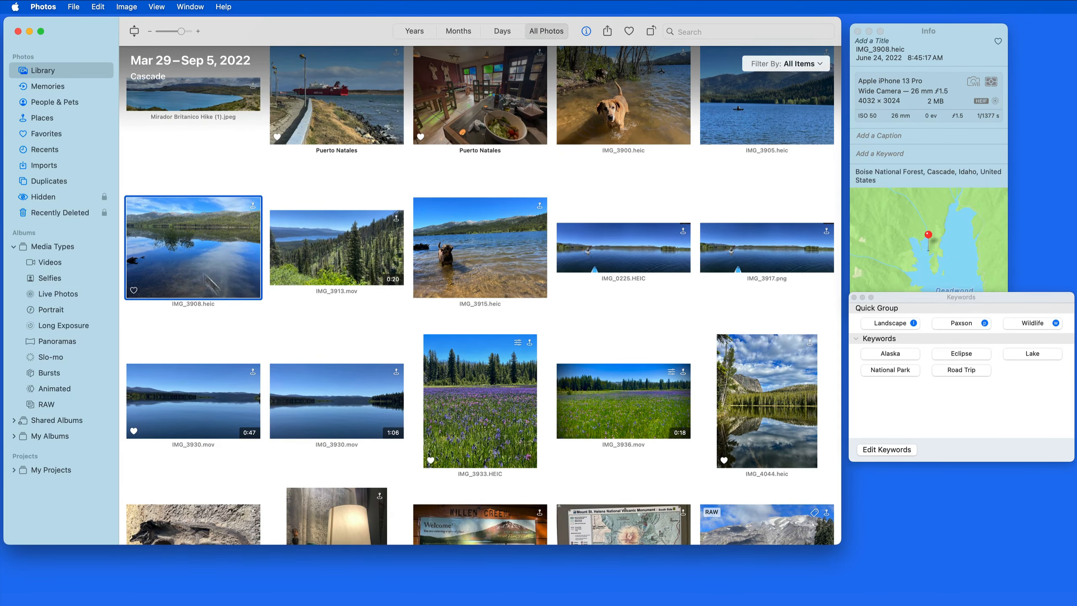
pyautogui.keyDown('shift'); pyautogui.click(327, 399); pyautogui.keyUp('shift')
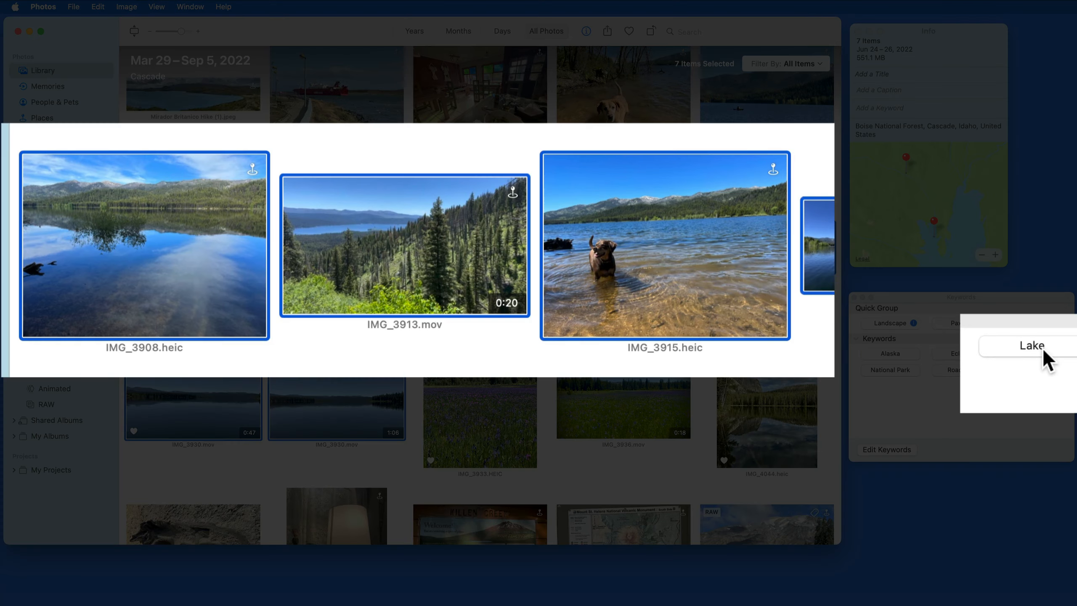
pyautogui.click(1042, 347)
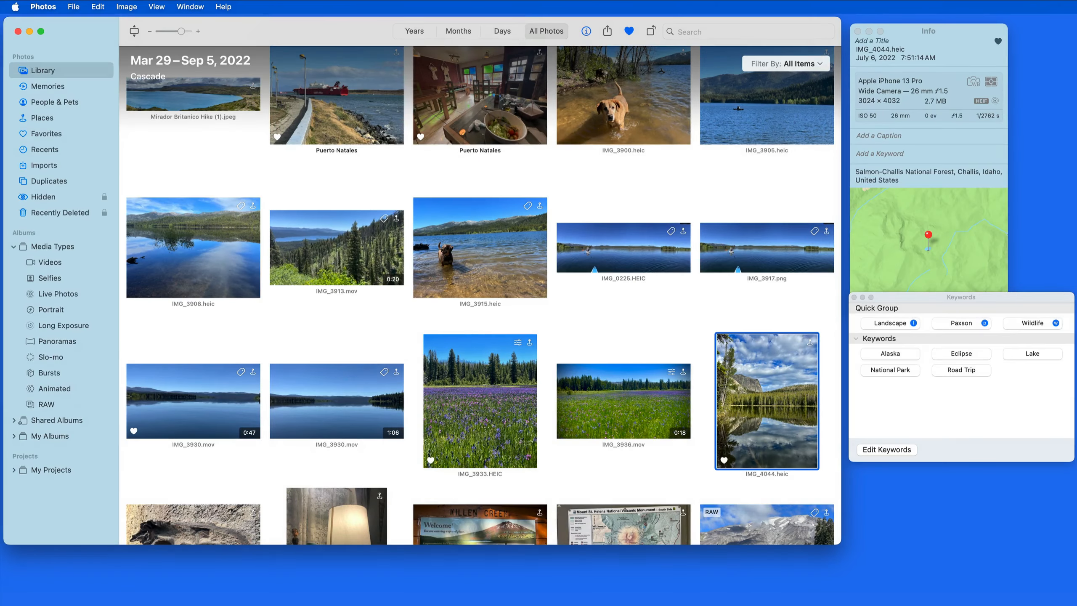
pyautogui.click(1032, 354)
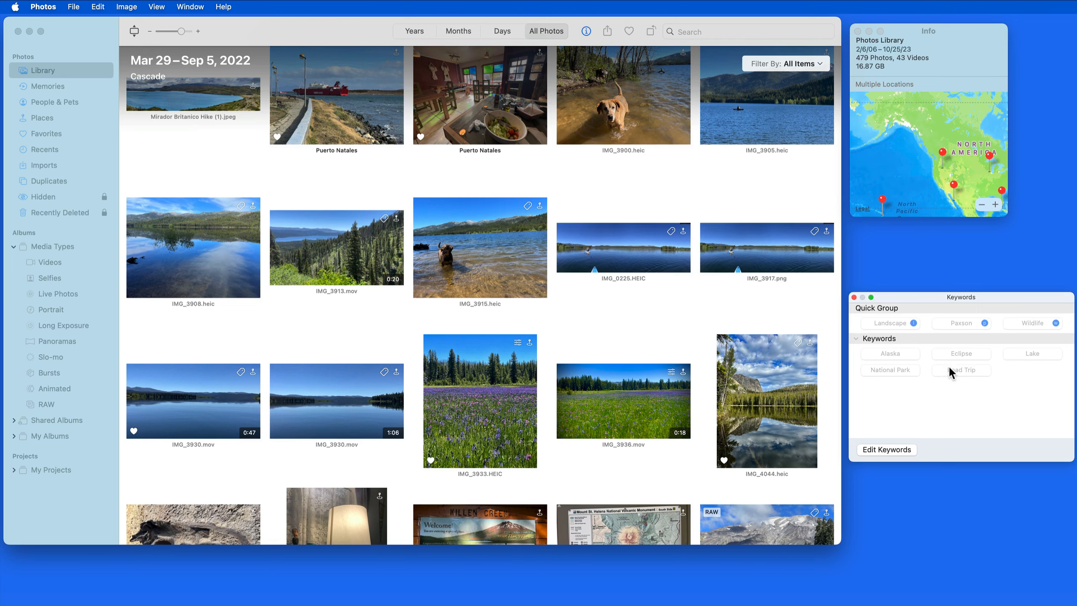
# Move the Road Trip keyword into the Quick Group section
pyautogui.moveTo(950, 369); pyautogui.dragTo(929, 319)
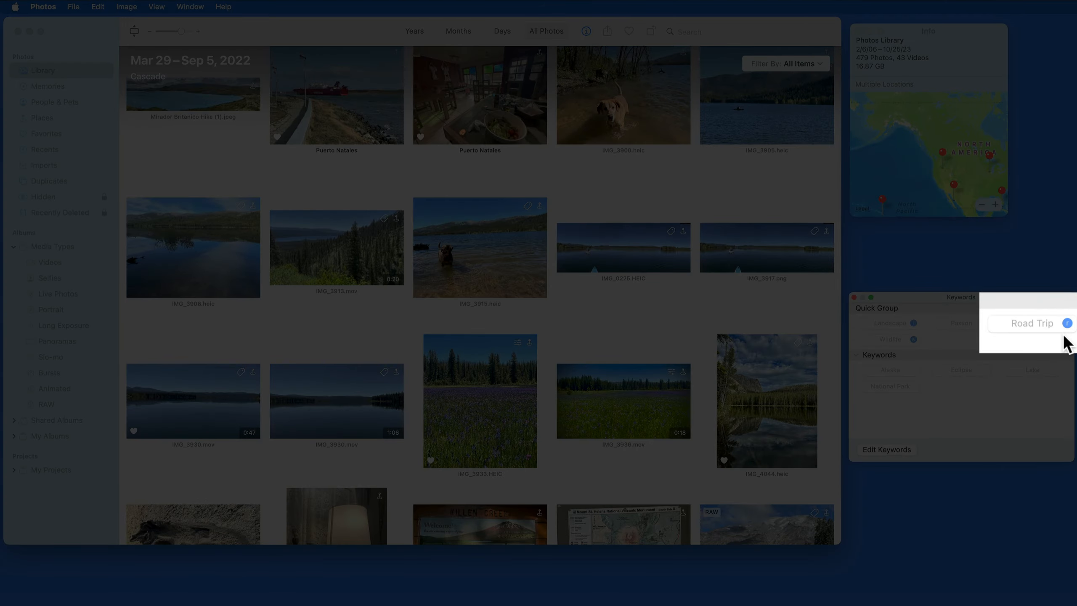
pyautogui.scroll(-10, 514, 359)
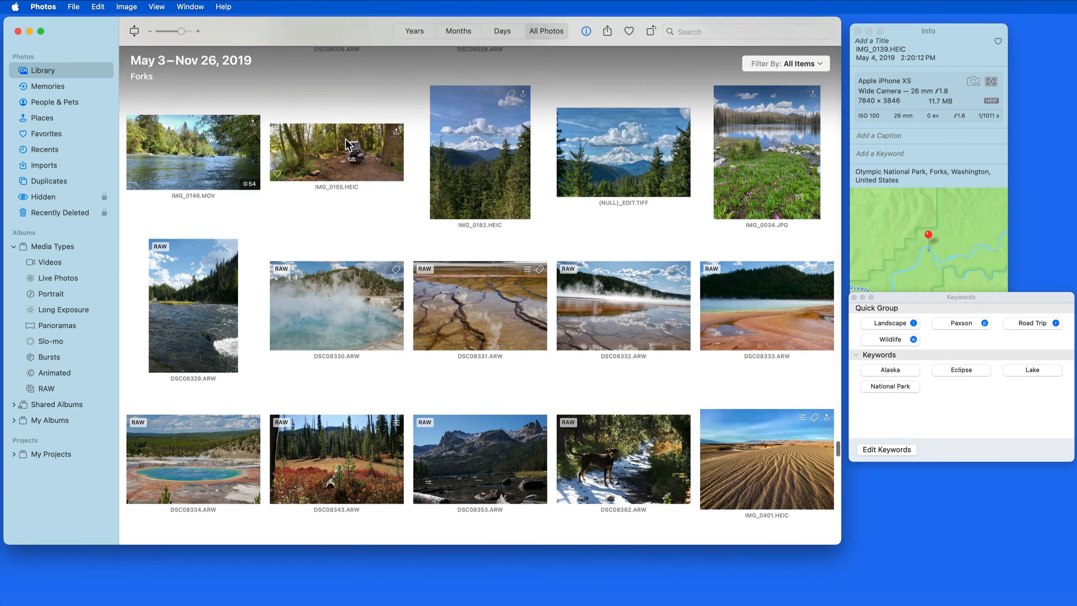
pyautogui.scroll(2, 345, 145)
# Select IMG_0155 and IMG_0182 and apply the Road Trip keyword using its r shortcut
pyautogui.click(329, 175)
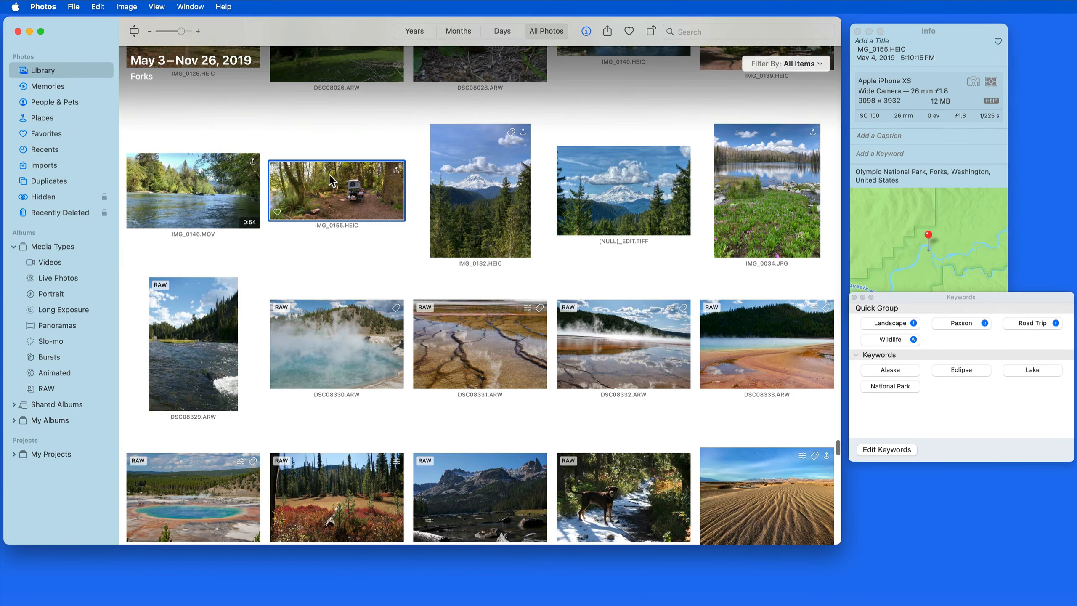
pyautogui.keyDown('super'); pyautogui.click(483, 200); pyautogui.keyUp('super')
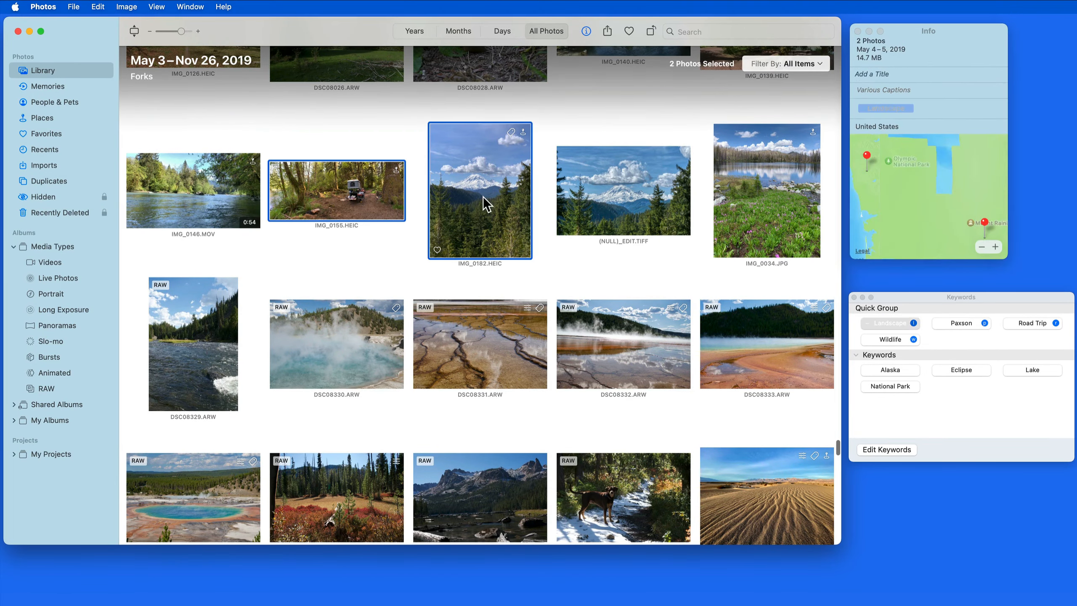
pyautogui.press('r')
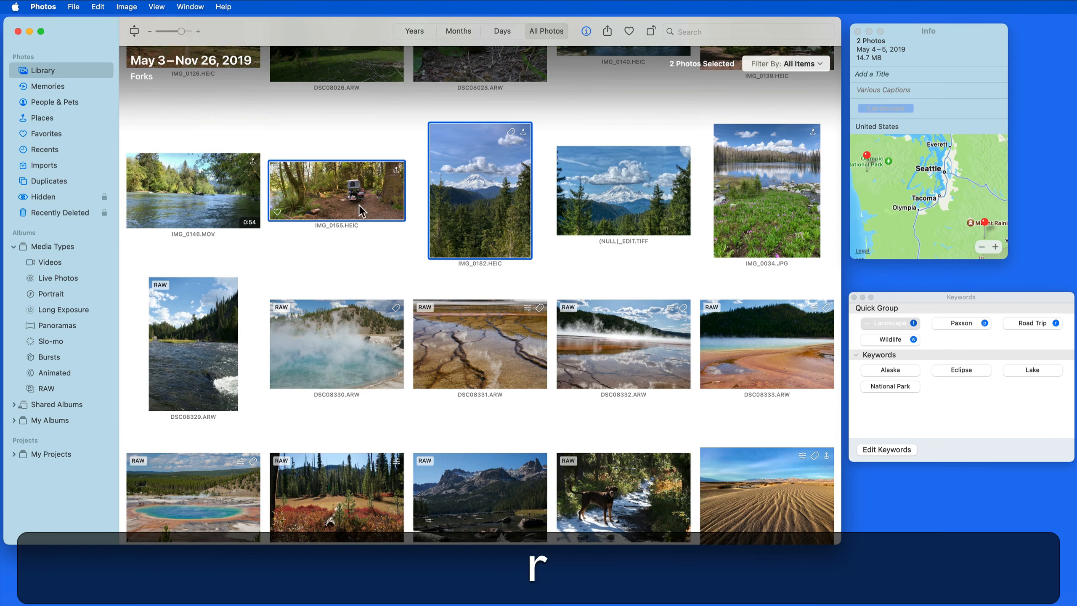
pyautogui.click(362, 240)
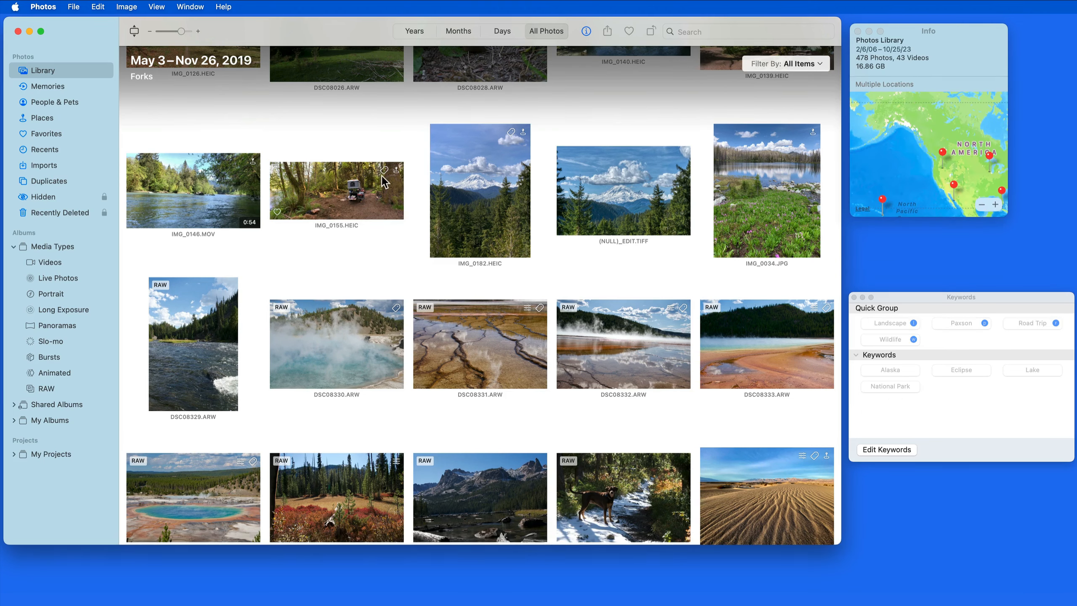
pyautogui.moveTo(384, 172)
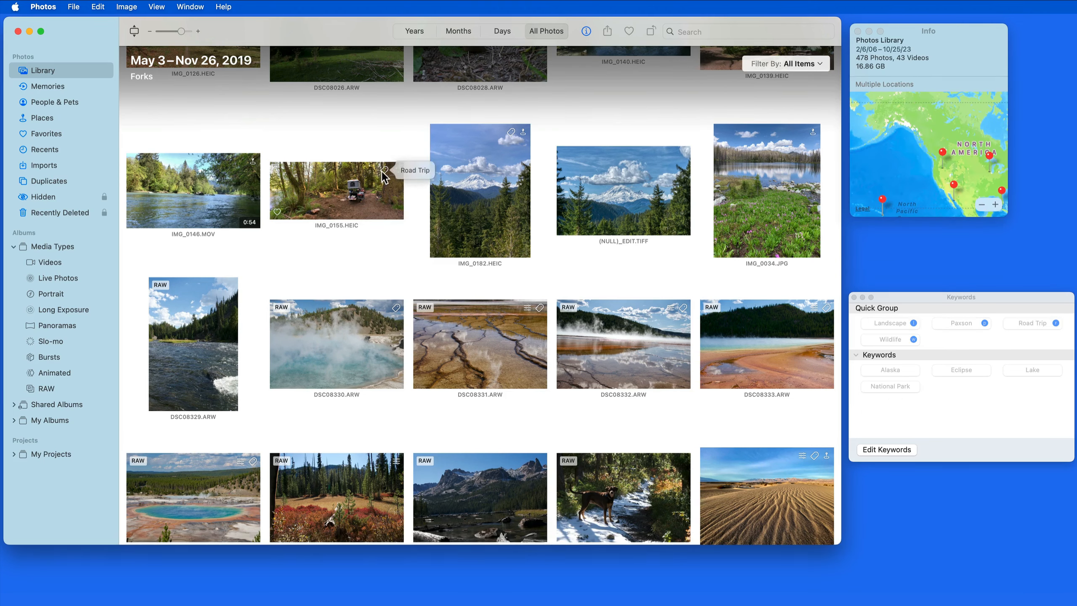
pyautogui.click(365, 203)
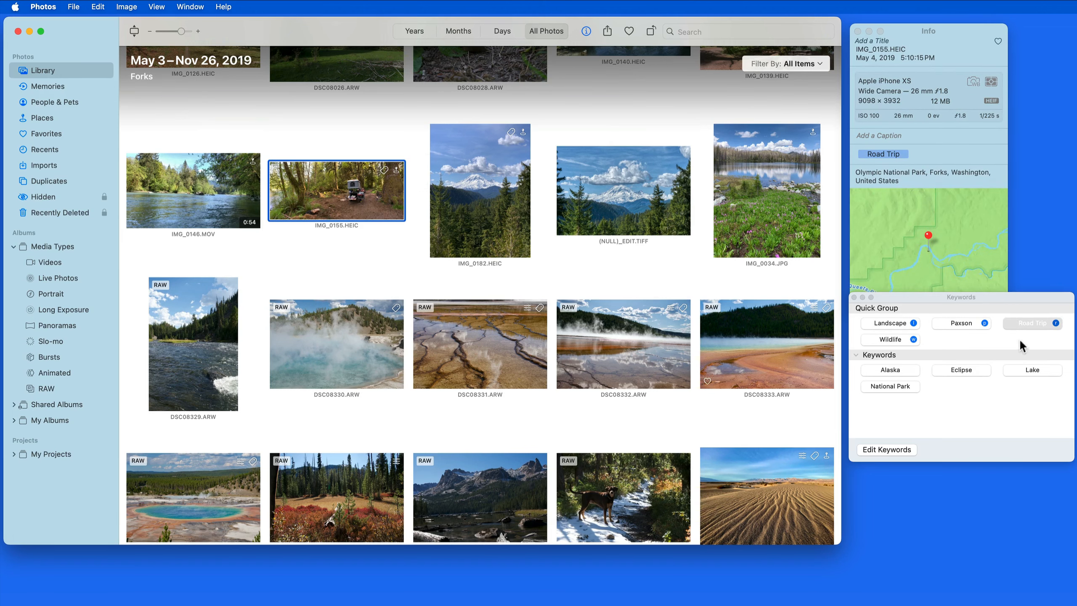
# Assign the shortcut a to the Alaska keyword in the keyword editor and confirm
pyautogui.click(886, 451)
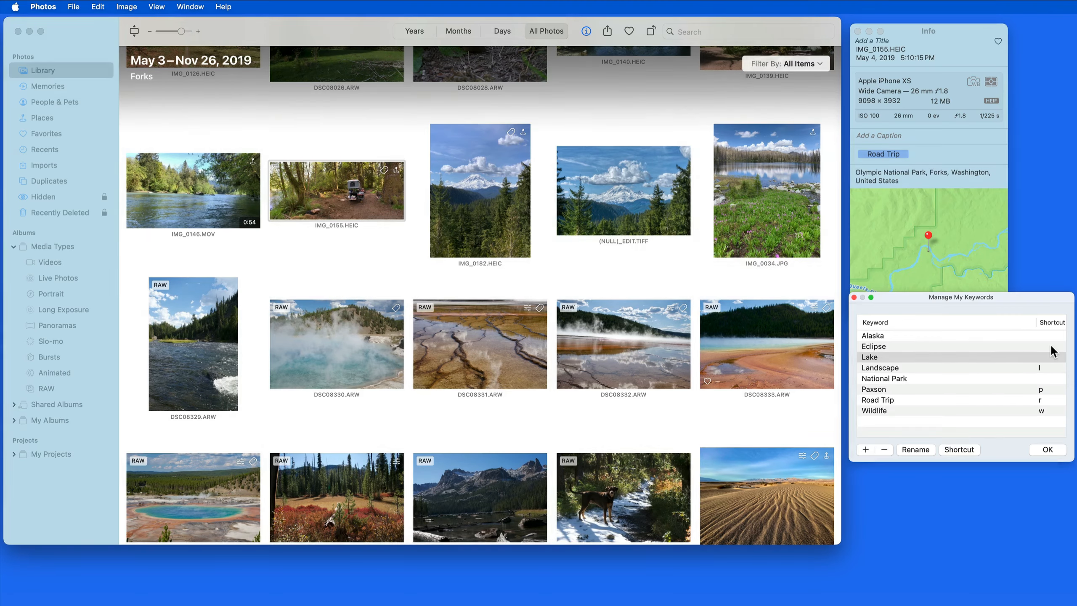
pyautogui.click(1044, 334)
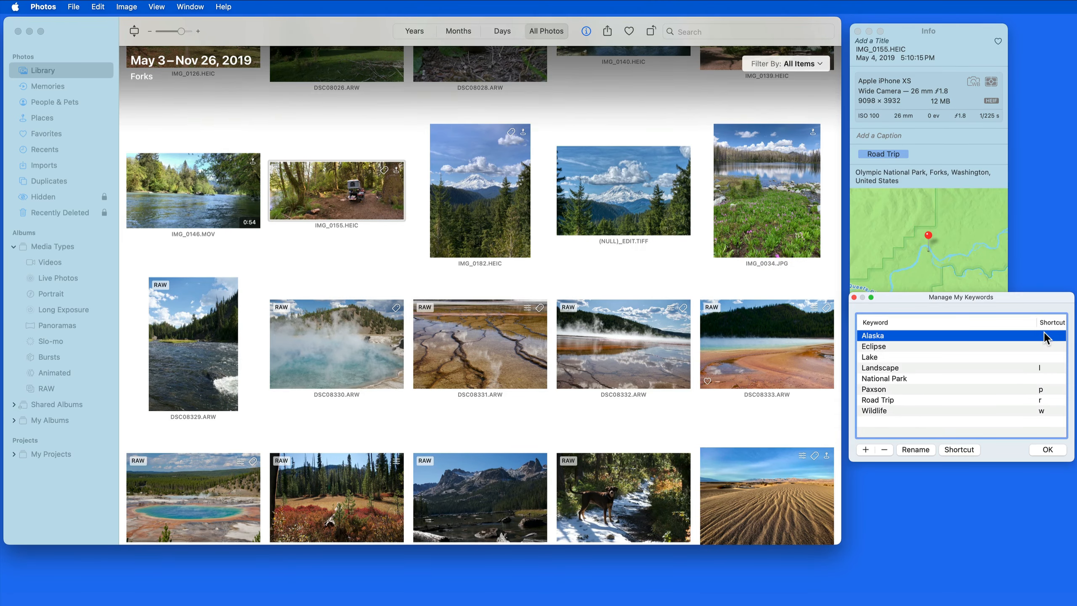
pyautogui.click(1044, 333)
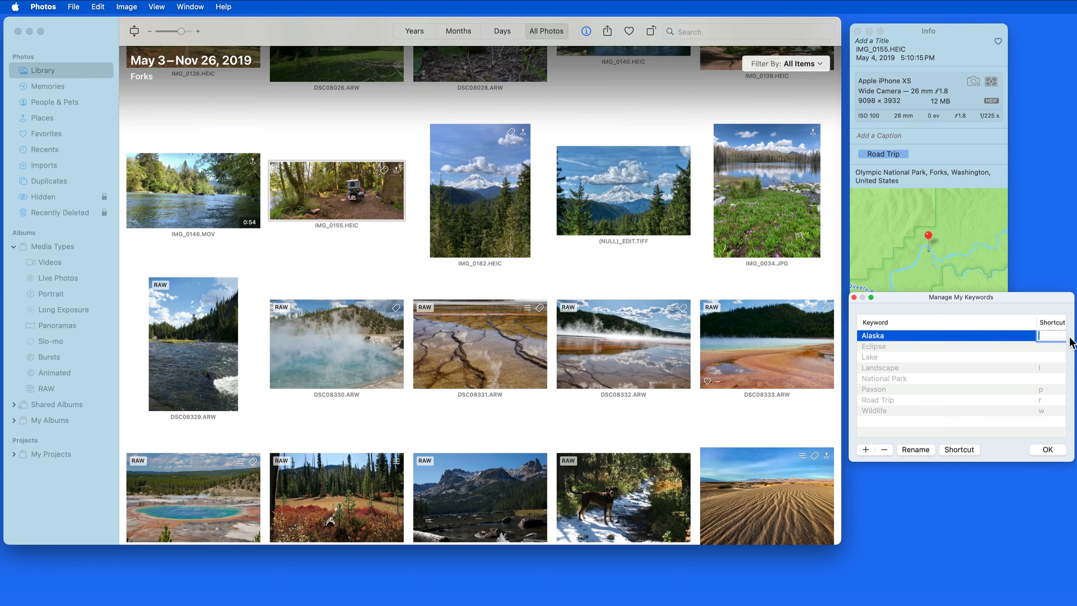
pyautogui.write('a')
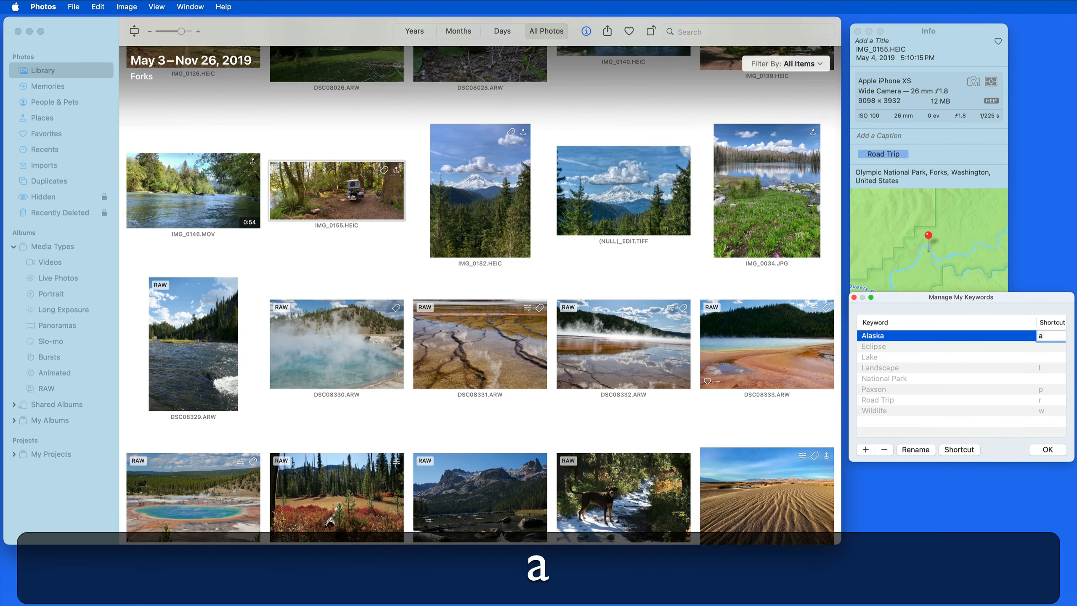
pyautogui.click(1044, 449)
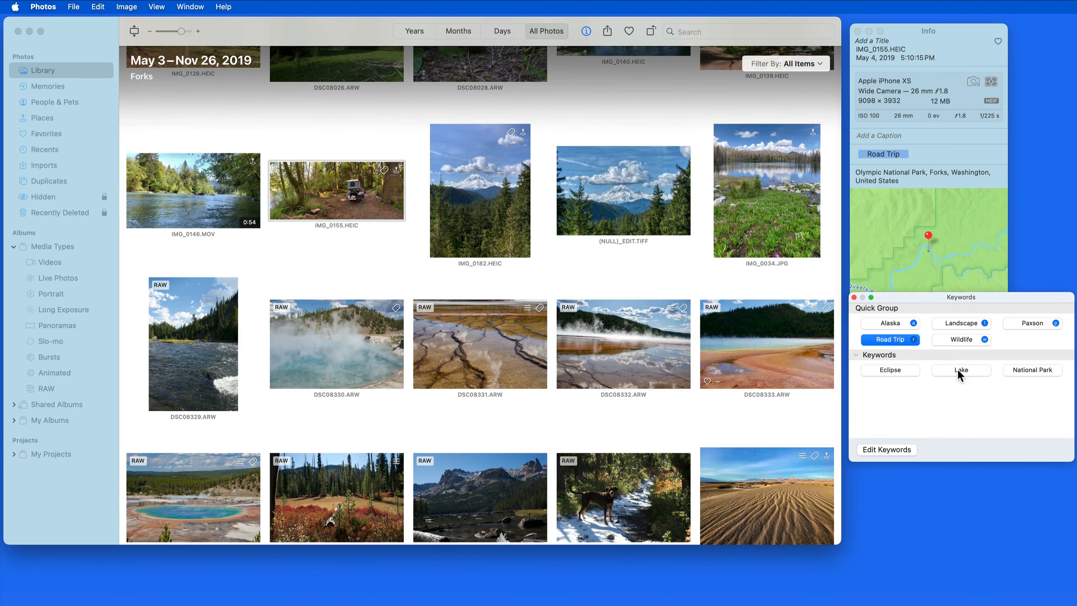
# Move the Lake keyword into the Quick Group section
pyautogui.moveTo(957, 368); pyautogui.dragTo(1027, 337)
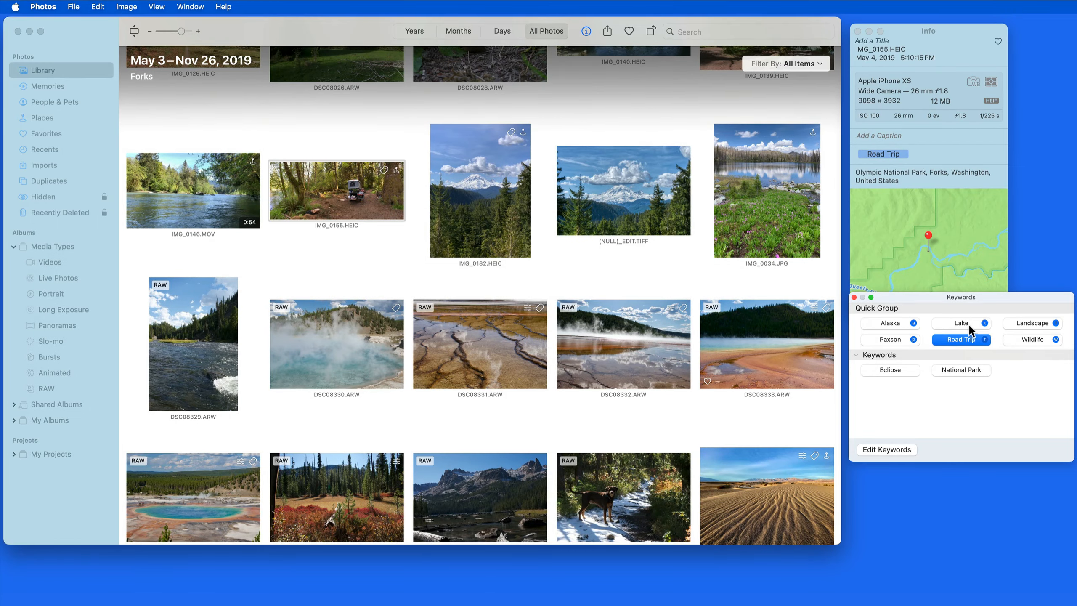
# Move the Lake keyword out of Quick Group back into the regular Keywords section
pyautogui.click(969, 323)
pyautogui.moveTo(964, 323); pyautogui.dragTo(1015, 382)
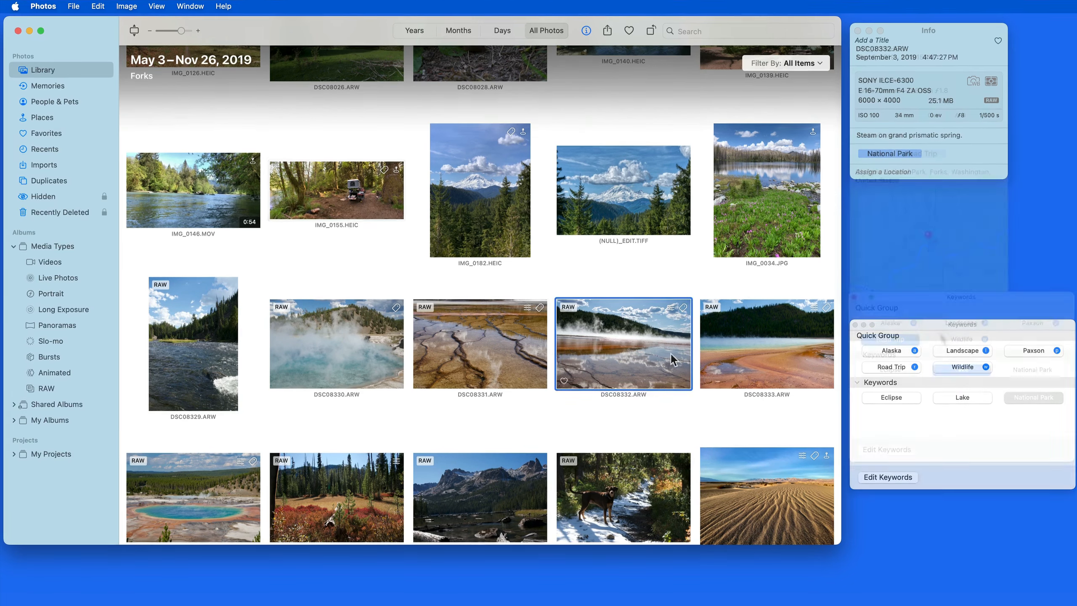
# Select the desert dunes photo IMG_0401 and add the National Park keyword to it
pyautogui.scroll(-5, 763, 403)
pyautogui.click(759, 376)
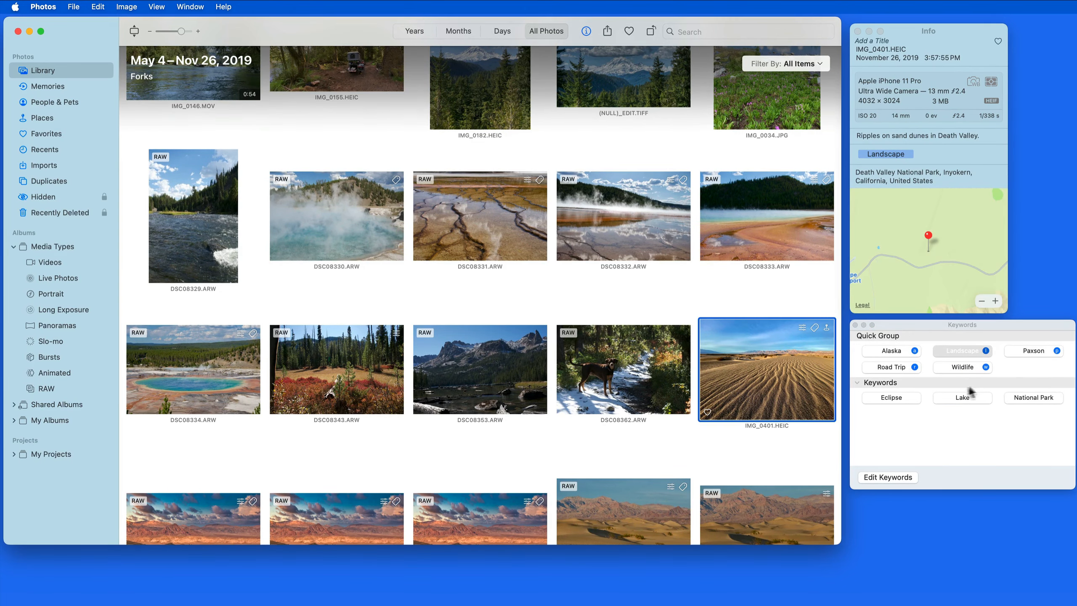
pyautogui.click(1034, 397)
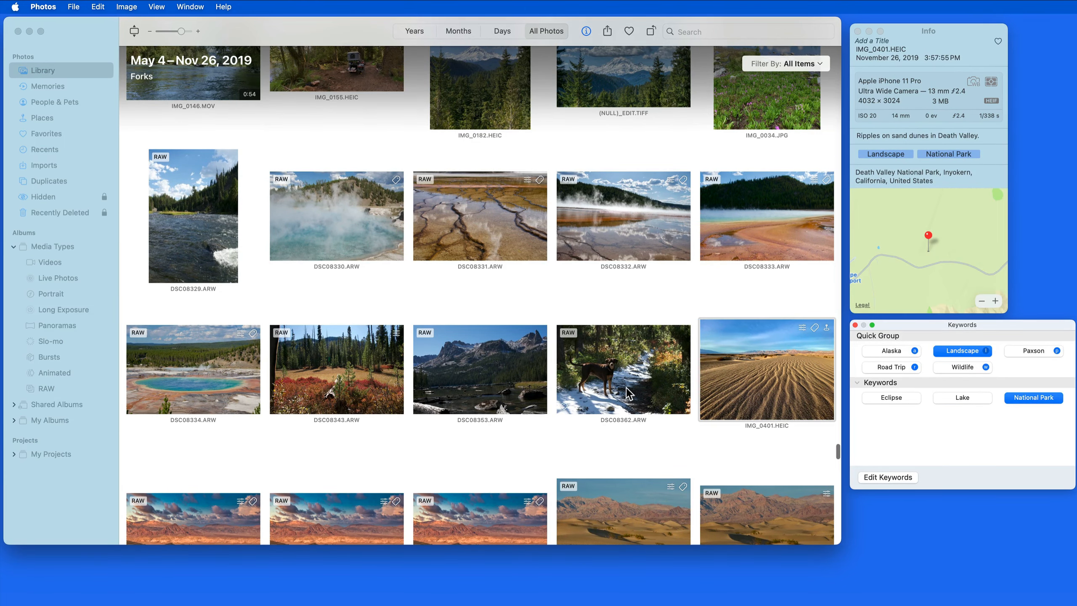
# Select the dog photo DSC08362 and add the Paxson keyword to it
pyautogui.scroll(-3, 627, 394)
pyautogui.click(633, 279)
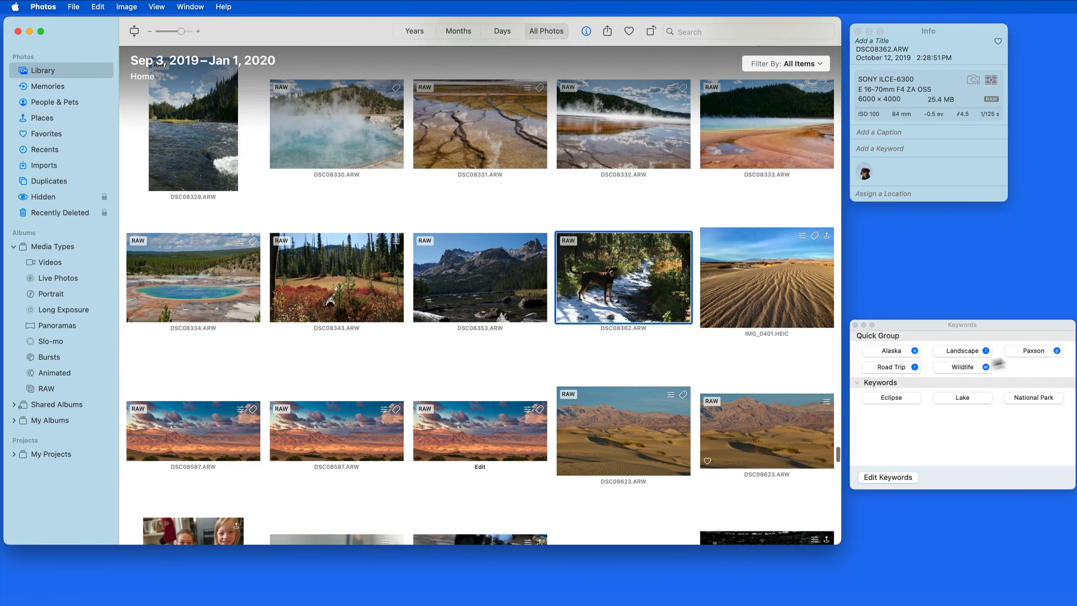
pyautogui.click(1036, 351)
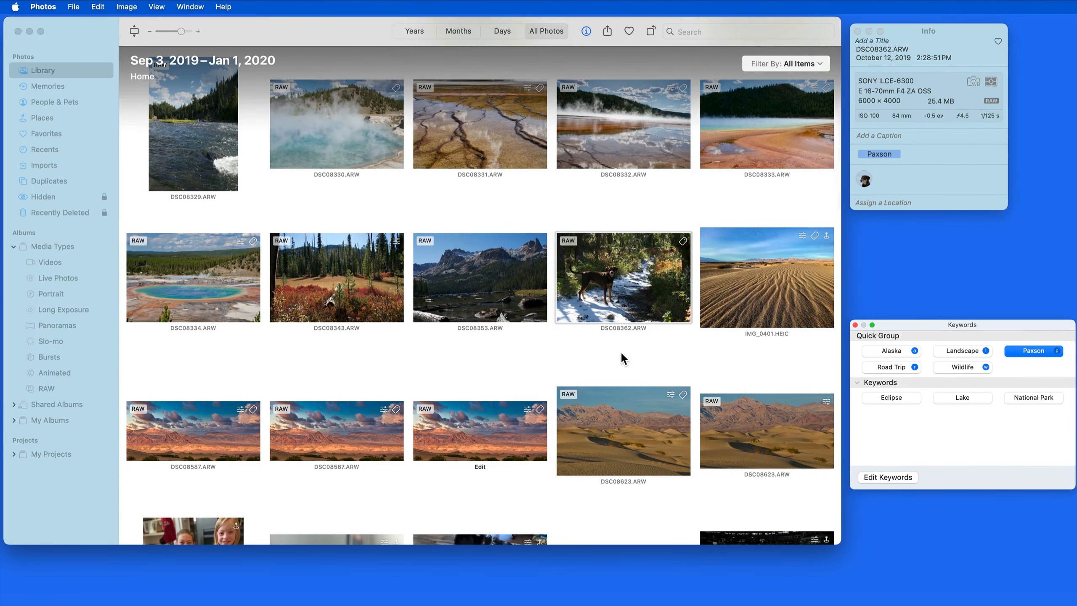
# Open the keyword manager and create a new keyword named 1 Star
pyautogui.scroll(-10, 624, 363)
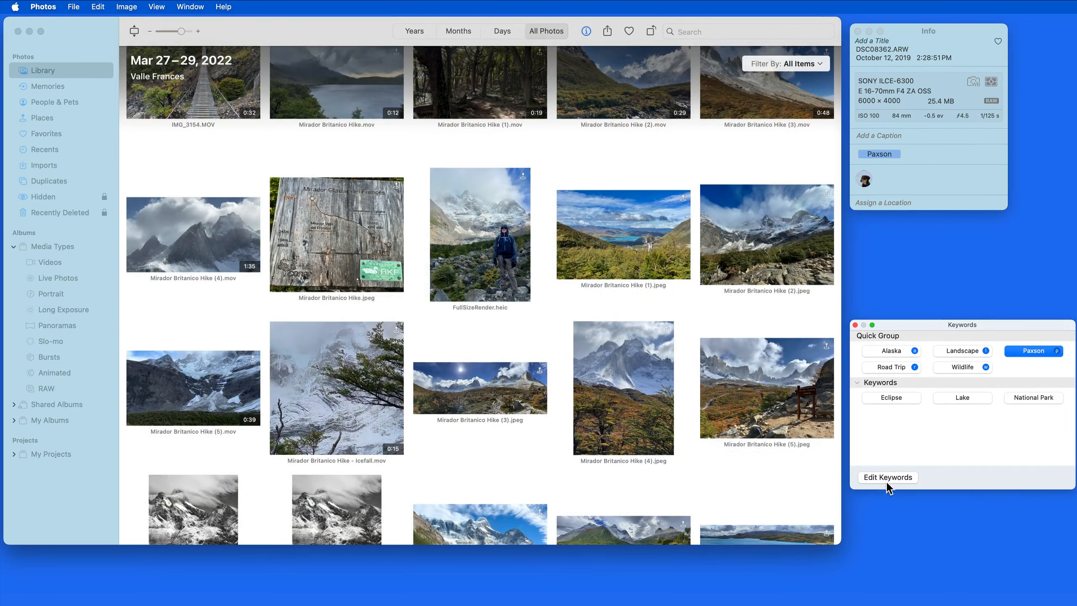
pyautogui.click(888, 477)
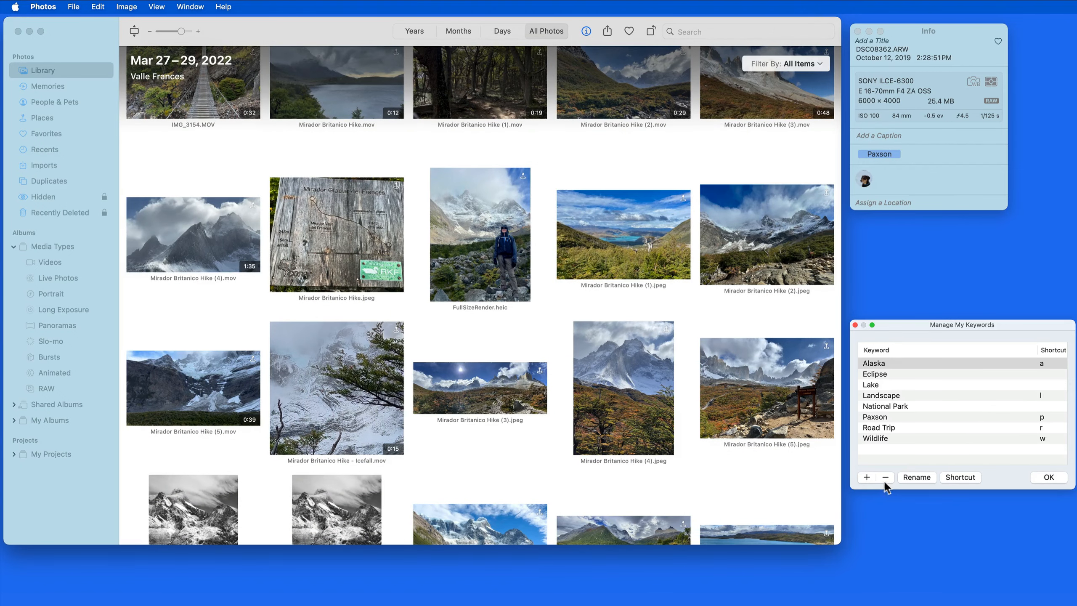
pyautogui.click(866, 477)
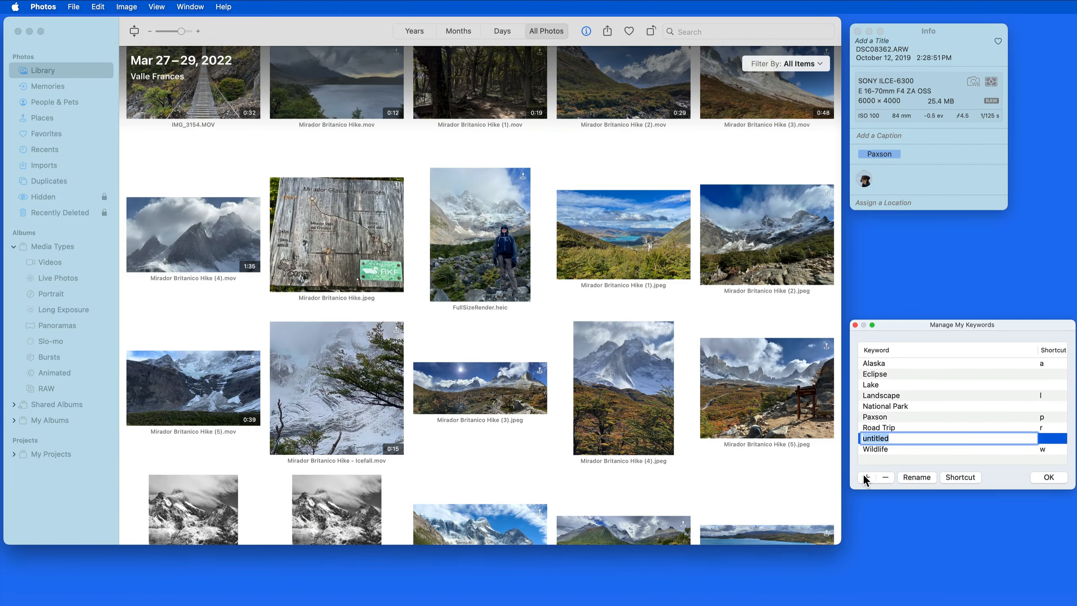
pyautogui.write('1 Star')
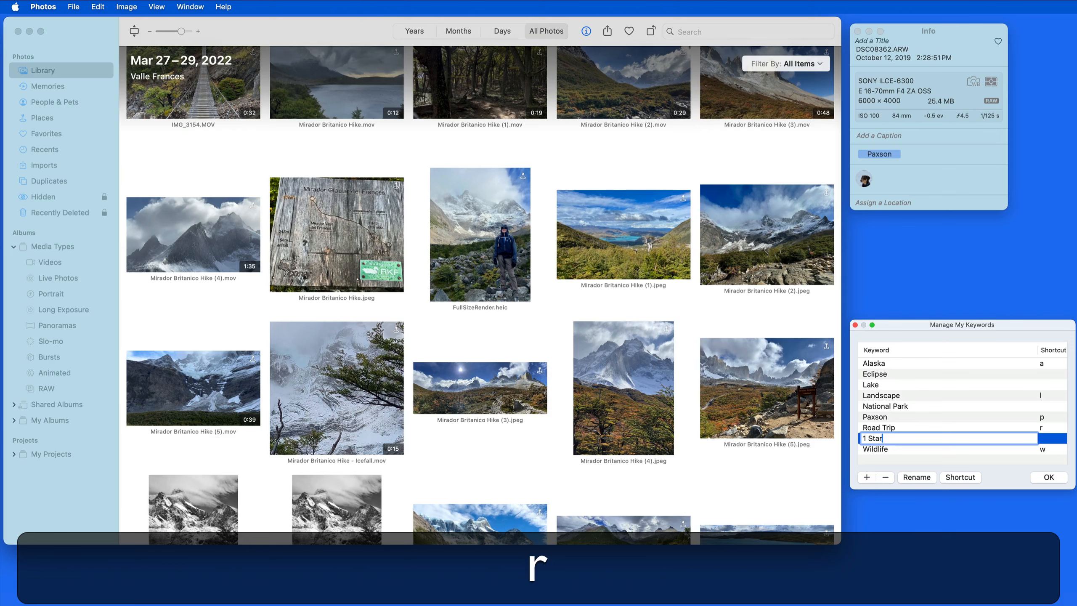
pyautogui.press('Return')
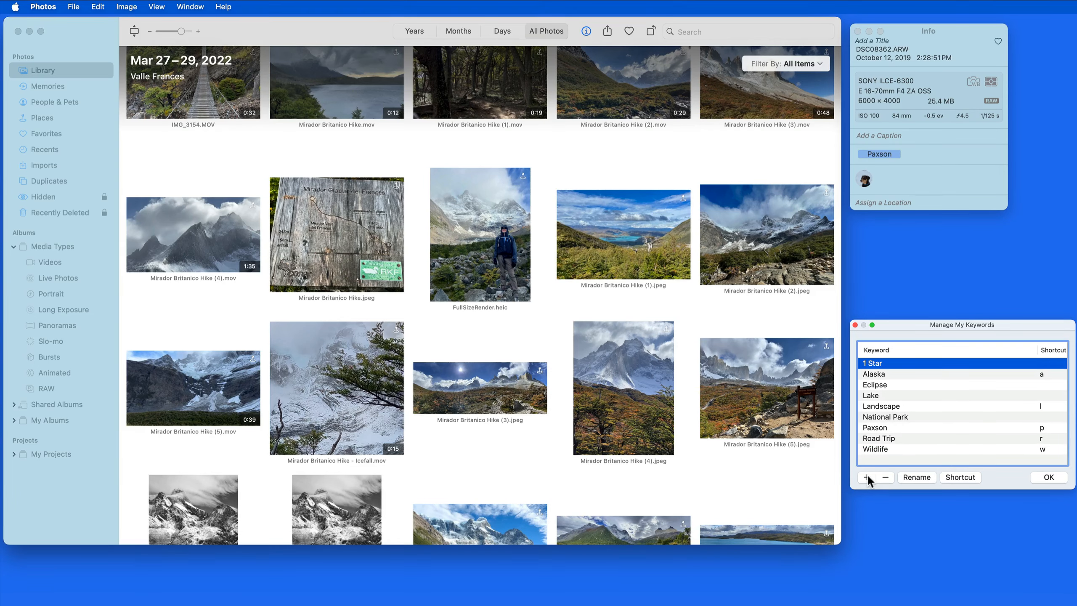
# Add keywords 2 Star through 5 Star, give each star keyword its matching number shortcut 1–5, and confirm
pyautogui.click(867, 477)
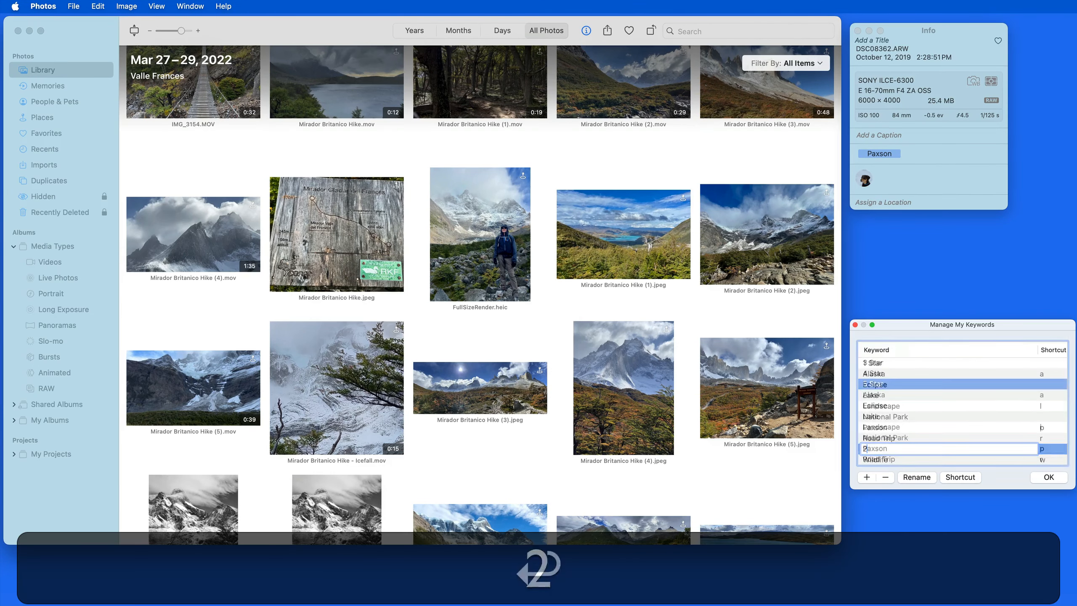
pyautogui.press('Return')
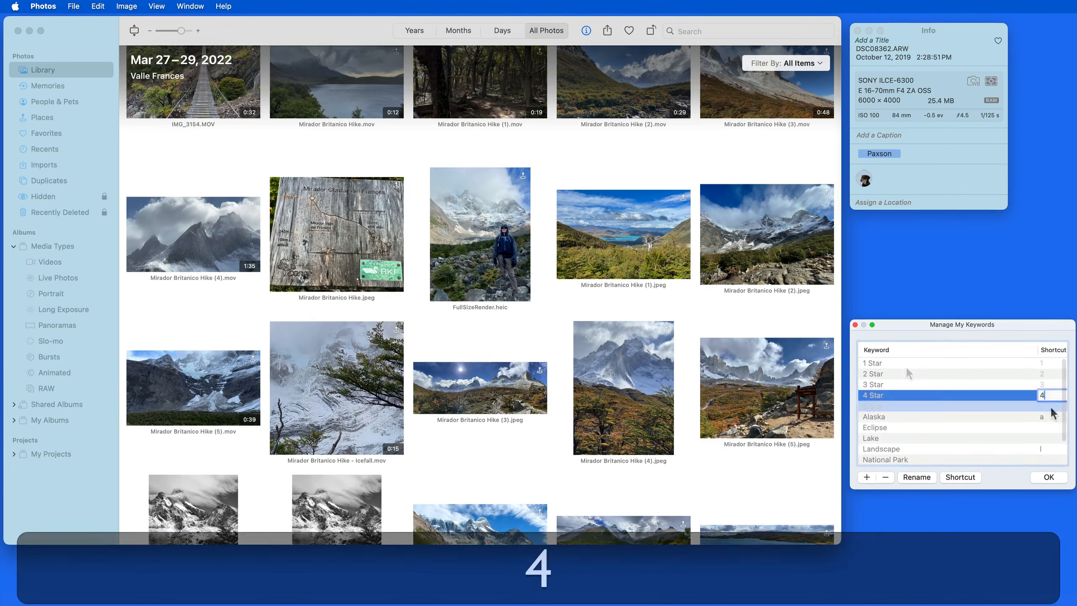
pyautogui.write('5')
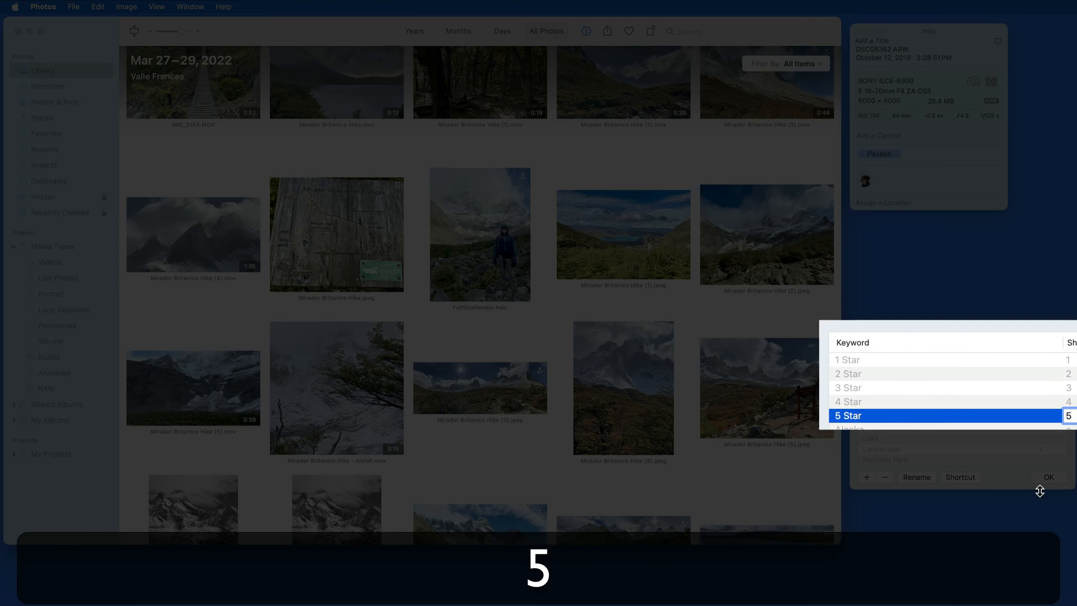
pyautogui.click(1046, 478)
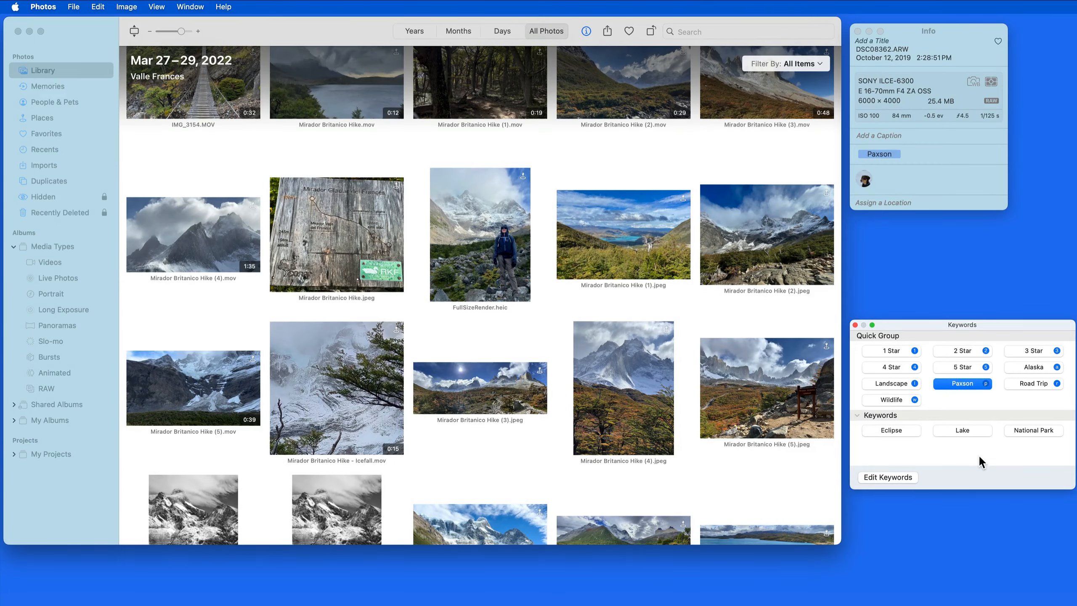
# Select Mirador Britanico Hike (5).jpeg and apply the 4 Star keyword using its 4 shortcut
pyautogui.click(627, 382)
pyautogui.click(745, 381)
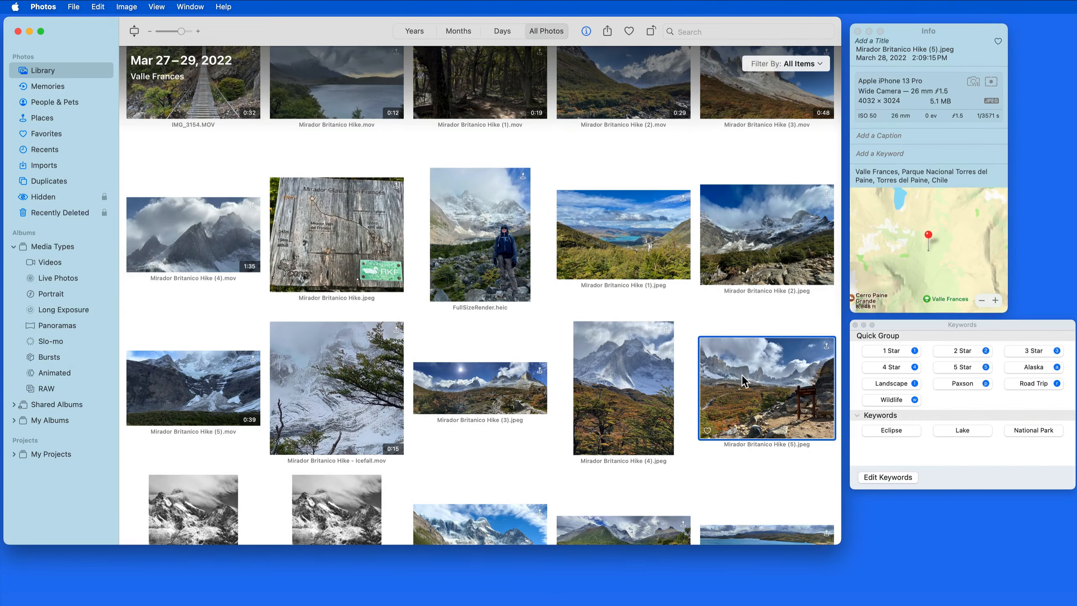
pyautogui.press('4')
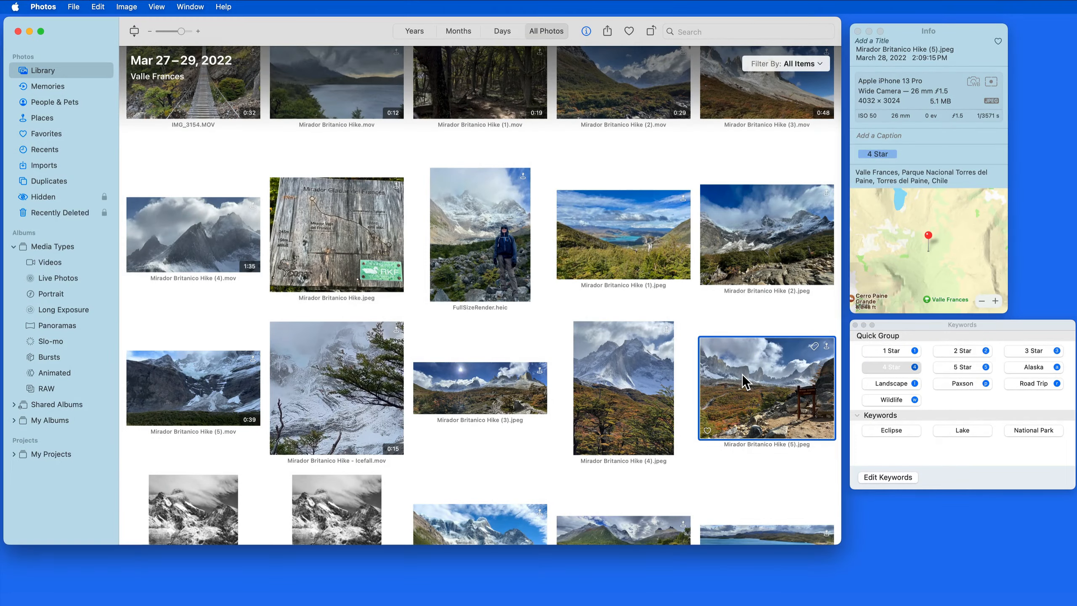
# Search the library for the Eclipse keyword
pyautogui.scroll(-3, 745, 380)
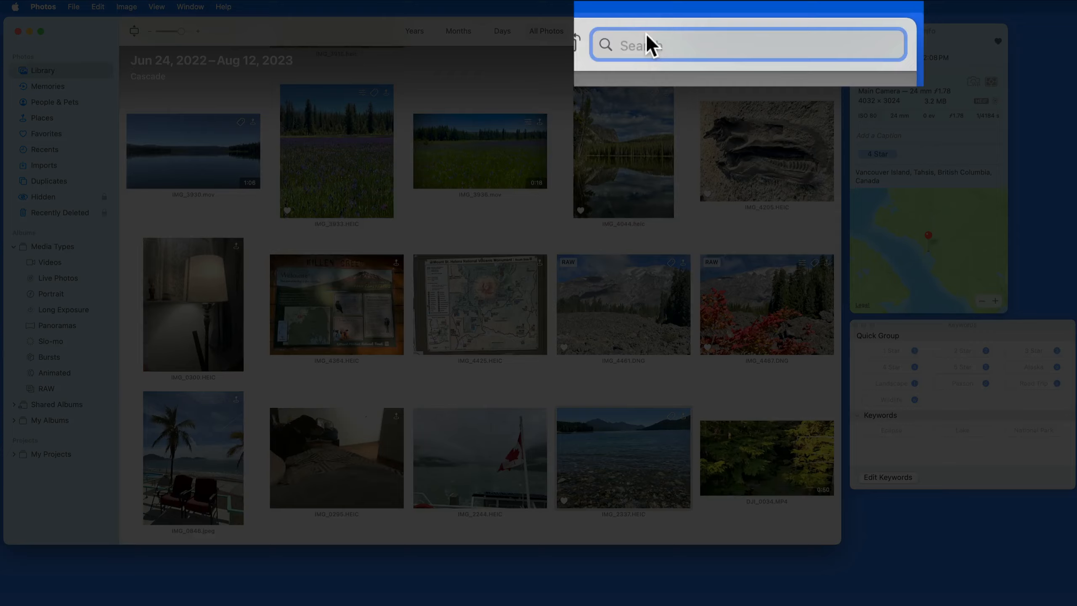
pyautogui.write('Eclipse')
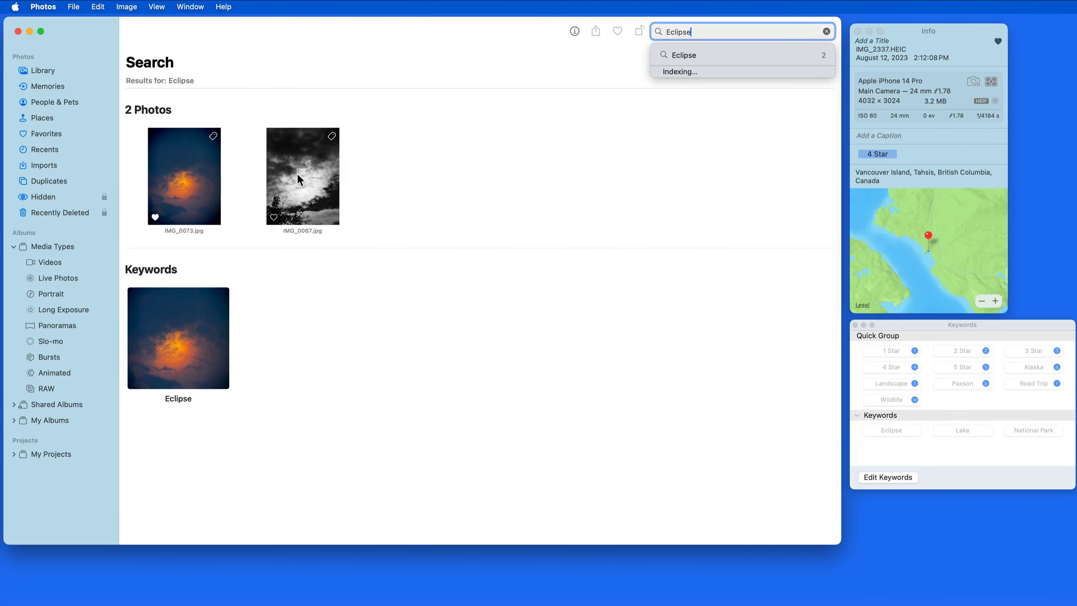
# Replace the search with 4 Star National Park to find photos having both keywords
pyautogui.click(827, 30)
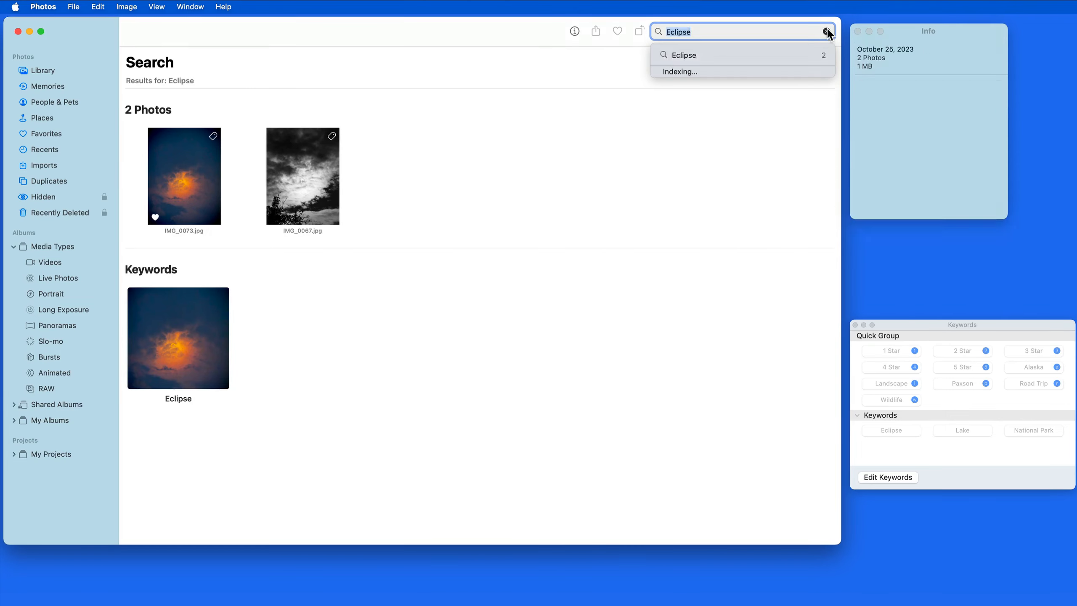
pyautogui.press('super+BackSpace')
pyautogui.write('4 S')
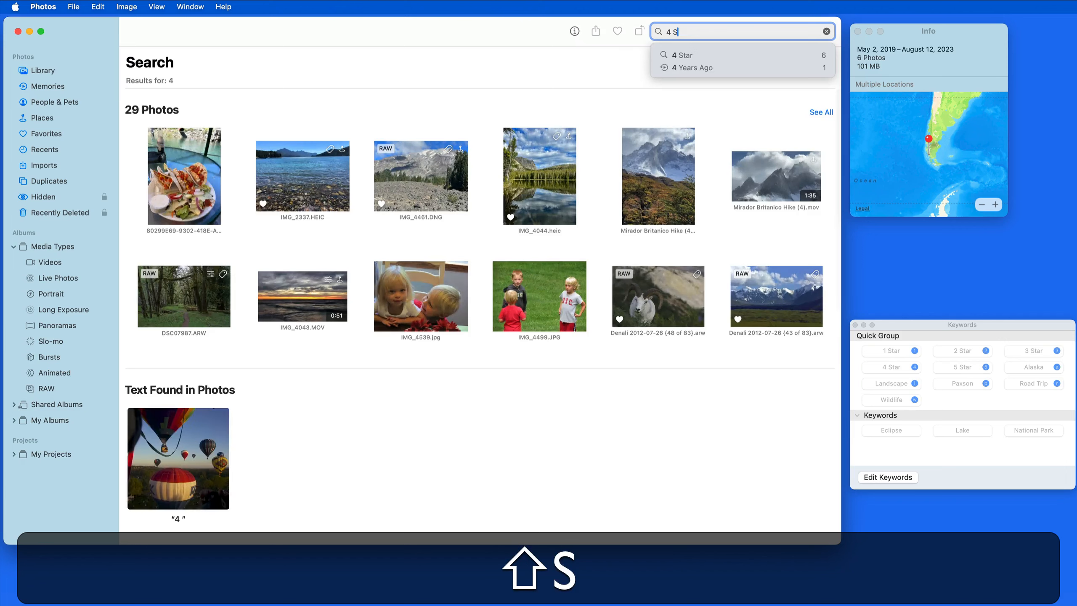
pyautogui.write('tar National')
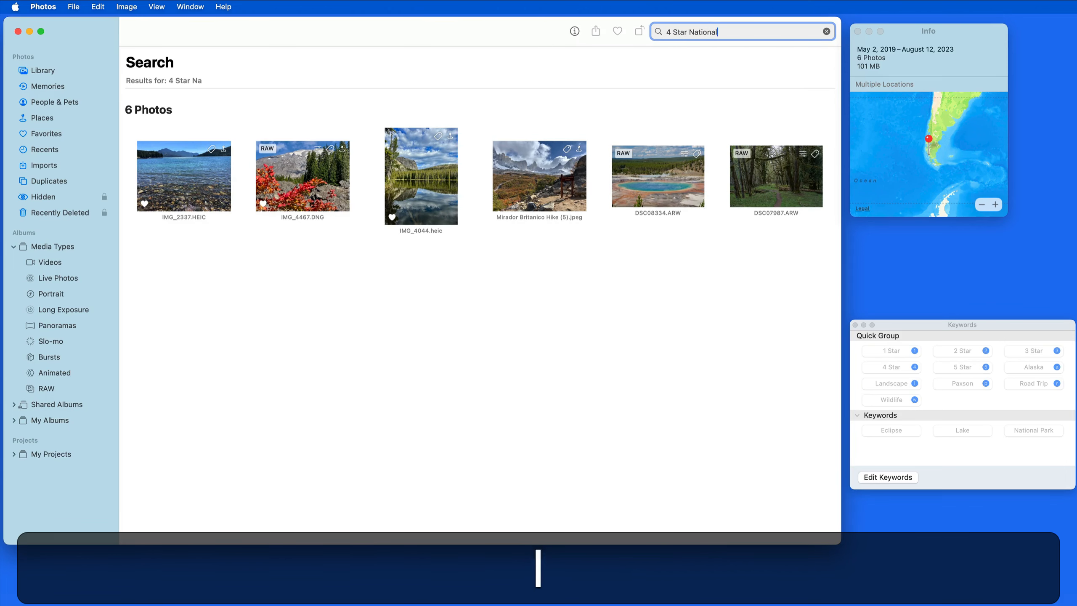
pyautogui.write(' Park')
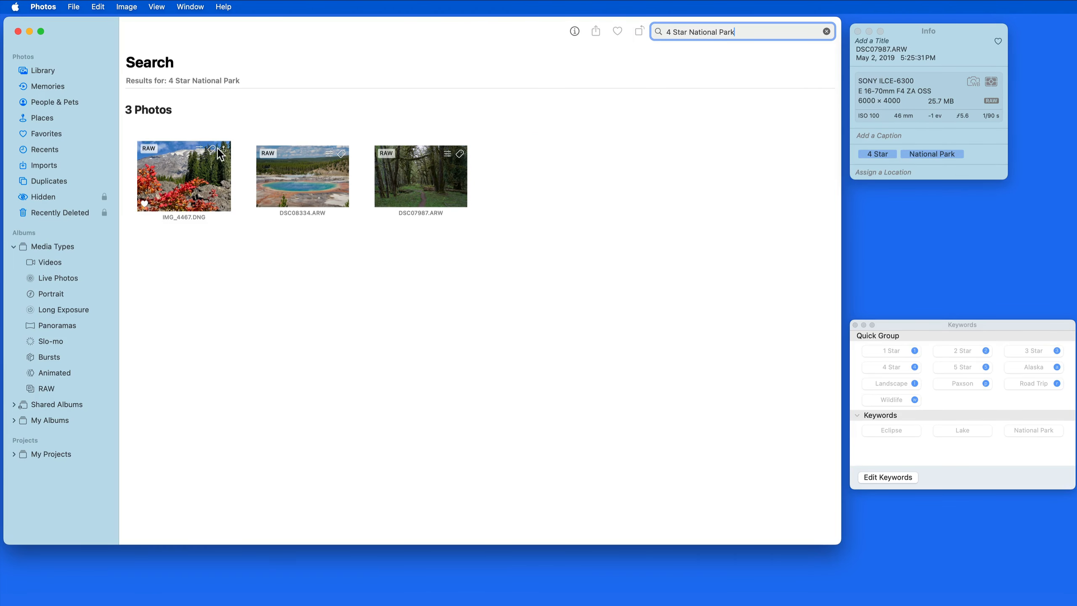
# Inspect the keyword list of each search result, then clear the search
pyautogui.click(212, 149)
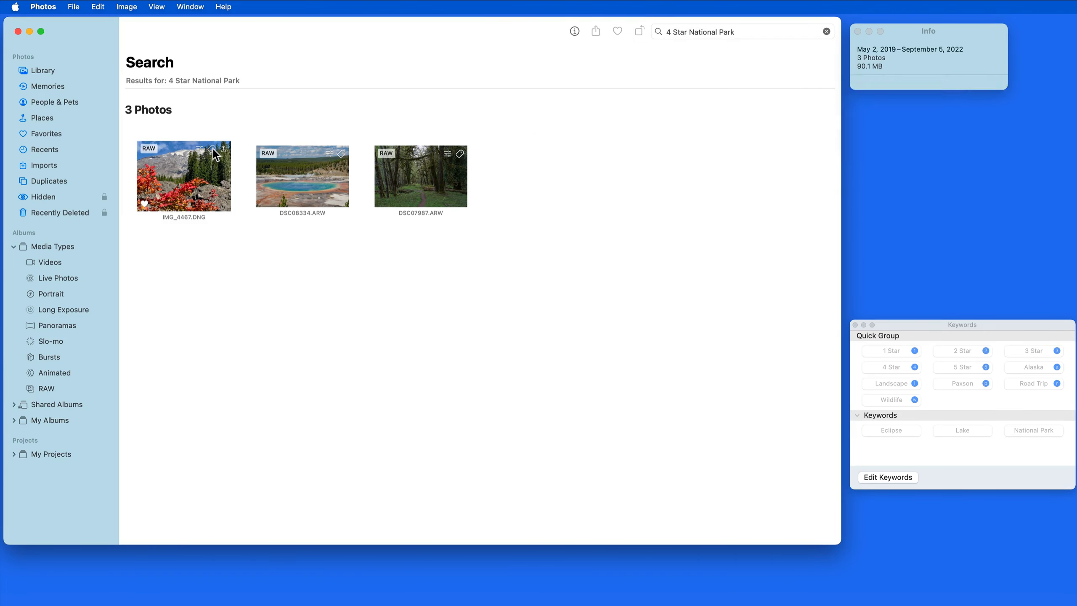
pyautogui.click(342, 157)
pyautogui.click(461, 155)
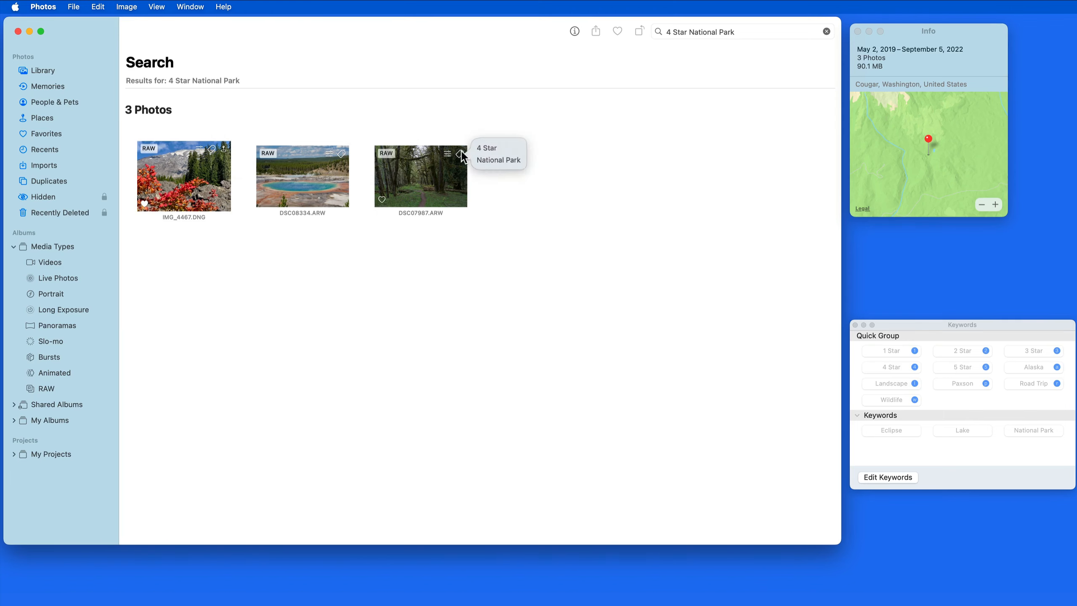
pyautogui.click(588, 166)
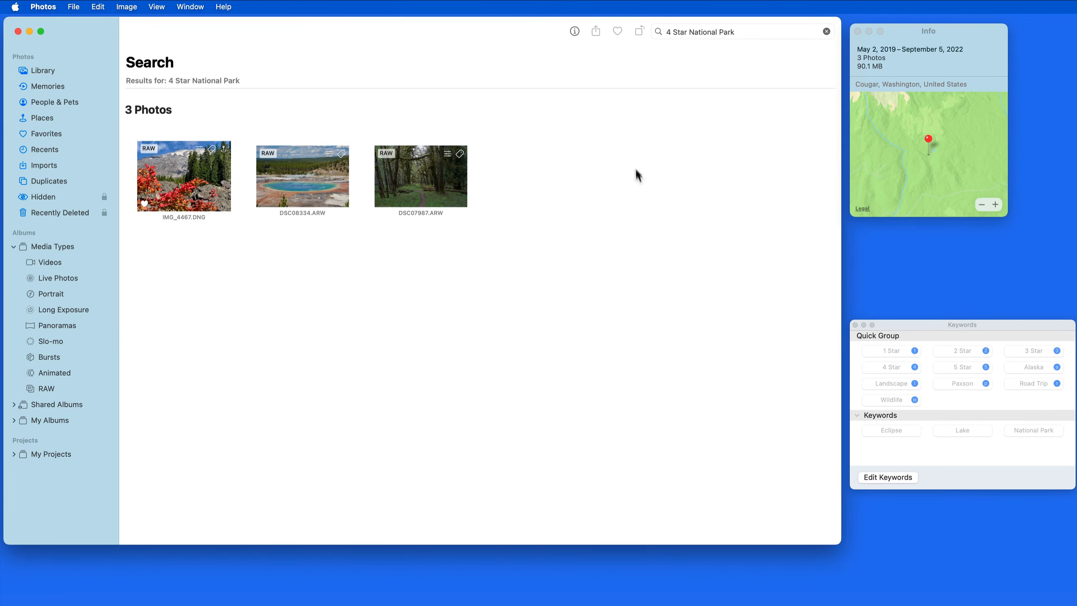
pyautogui.click(826, 31)
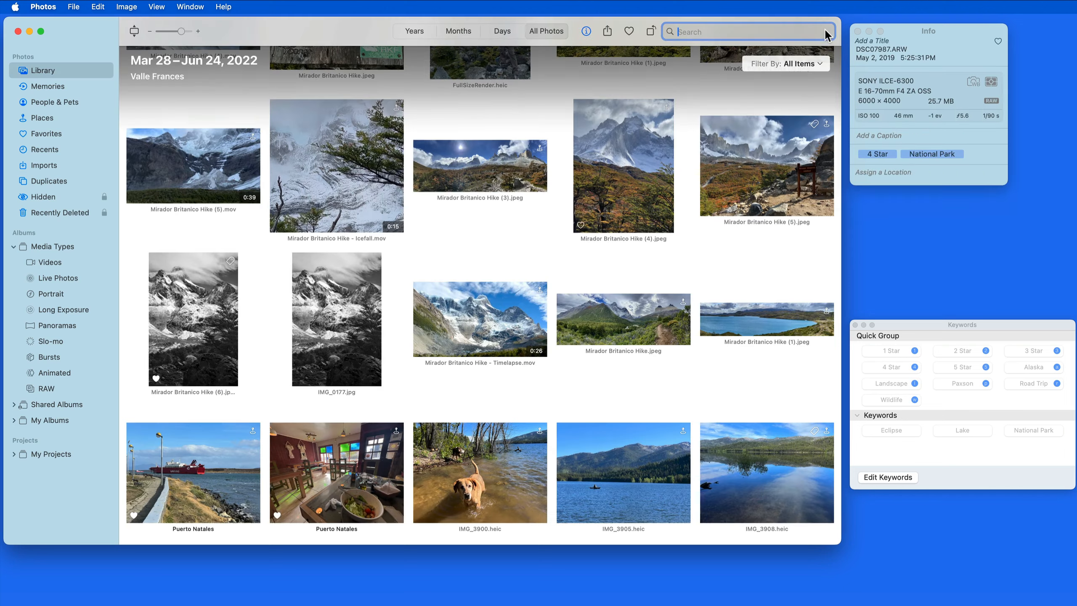